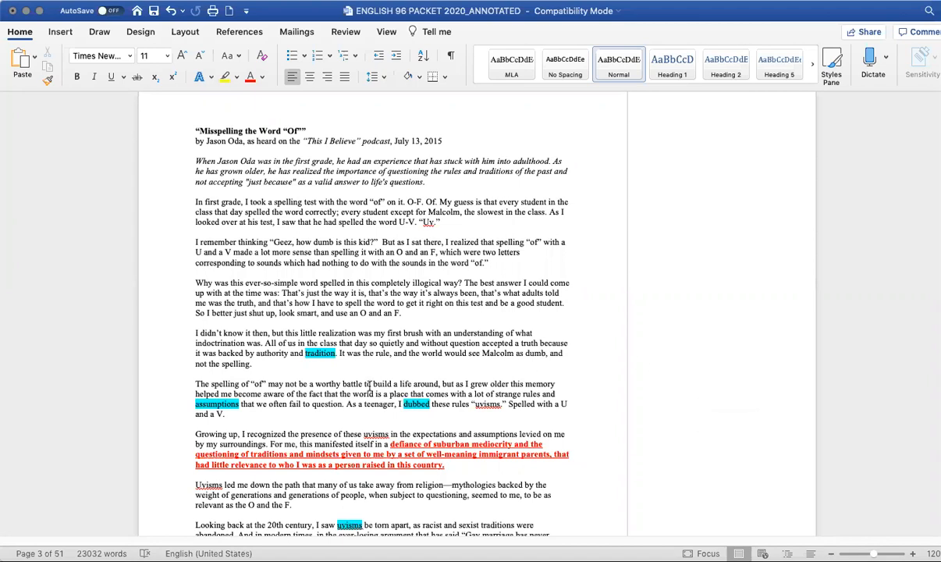
- Remove the highlight from the word 'tradition' and select the red underlined passage about suburban mediocrity
{"action": "double_click", "coordinate": [318, 353]}
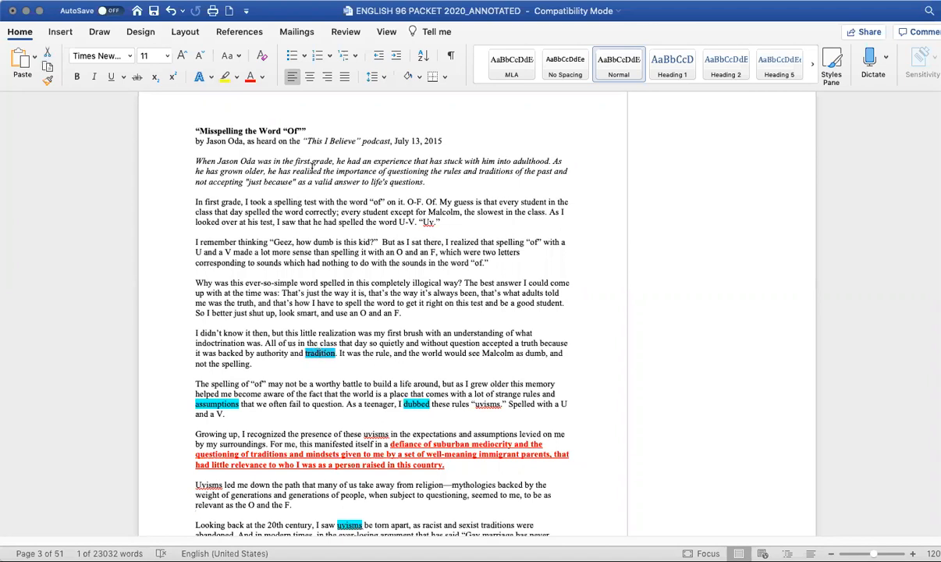
{"action": "left_click", "coordinate": [278, 121]}
{"action": "scroll", "coordinate": [451, 386], "scroll_direction": "down", "scroll_amount": 1}
{"action": "left_click_drag", "start_coordinate": [390, 439], "coordinate": [486, 468]}
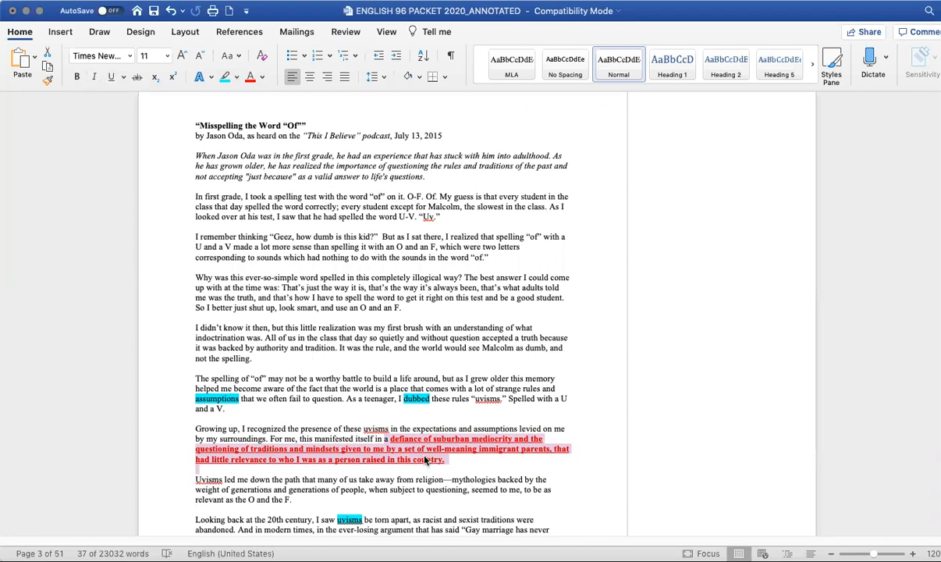
- Scroll through the essay to review the highlighted and annotated passages
{"action": "scroll", "coordinate": [399, 428], "scroll_direction": "down", "scroll_amount": 1}
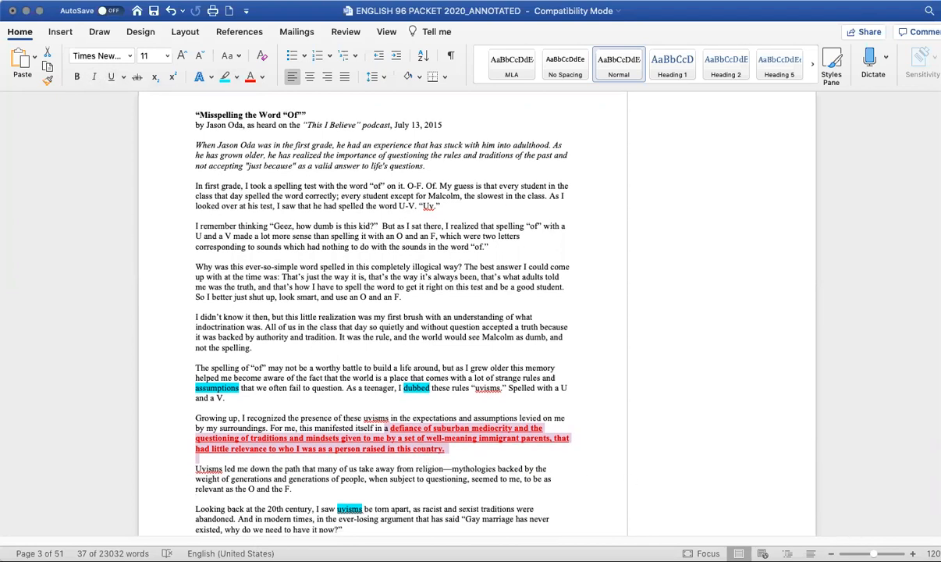
{"action": "scroll", "coordinate": [367, 313], "scroll_direction": "up", "scroll_amount": 2}
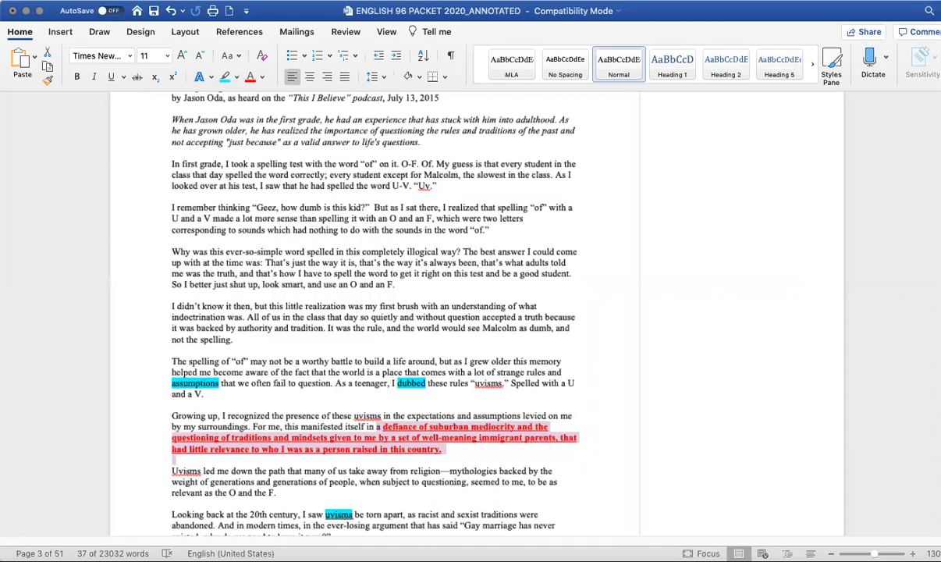
{"action": "scroll", "coordinate": [622, 374], "scroll_direction": "up", "scroll_amount": 6}
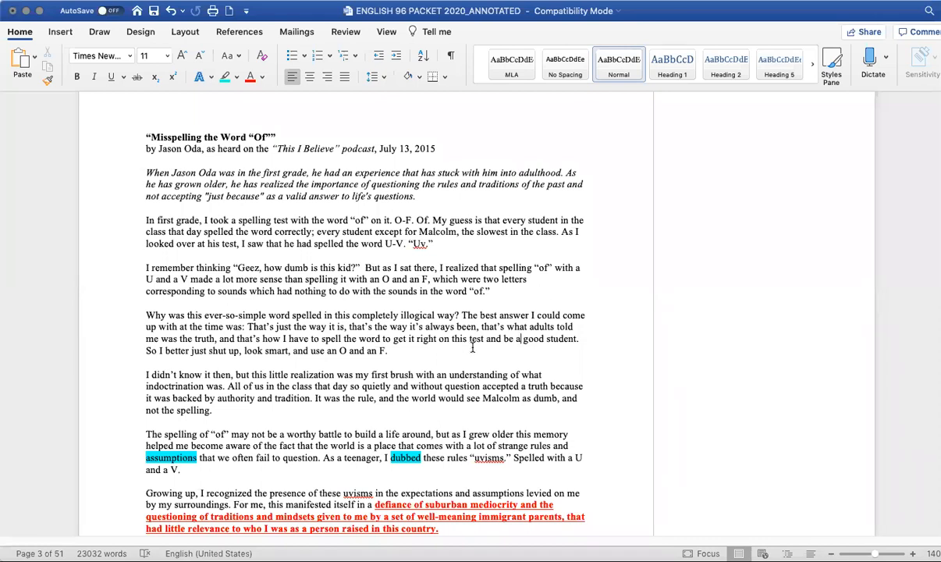
{"action": "scroll", "coordinate": [489, 352], "scroll_direction": "down", "scroll_amount": 1}
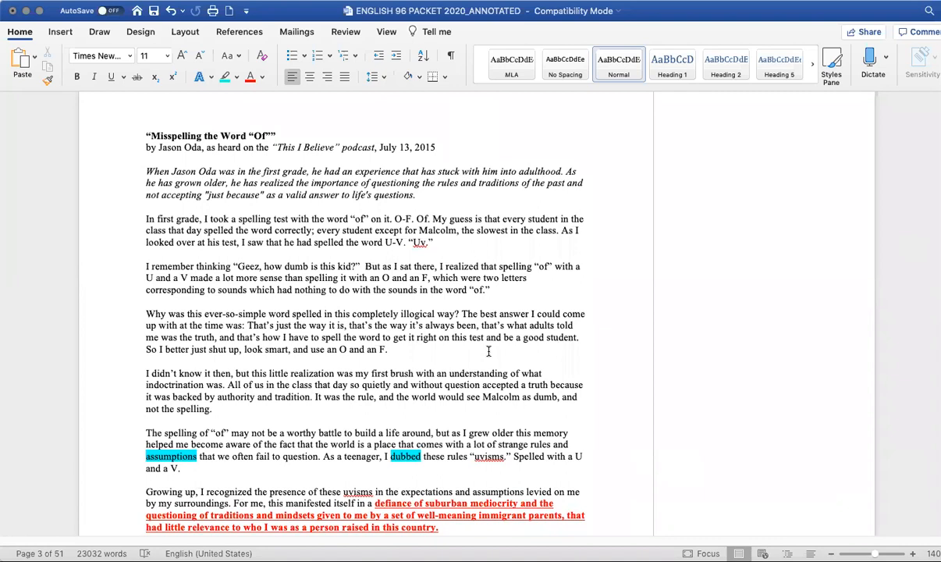
{"action": "scroll", "coordinate": [424, 373], "scroll_direction": "down", "scroll_amount": 5}
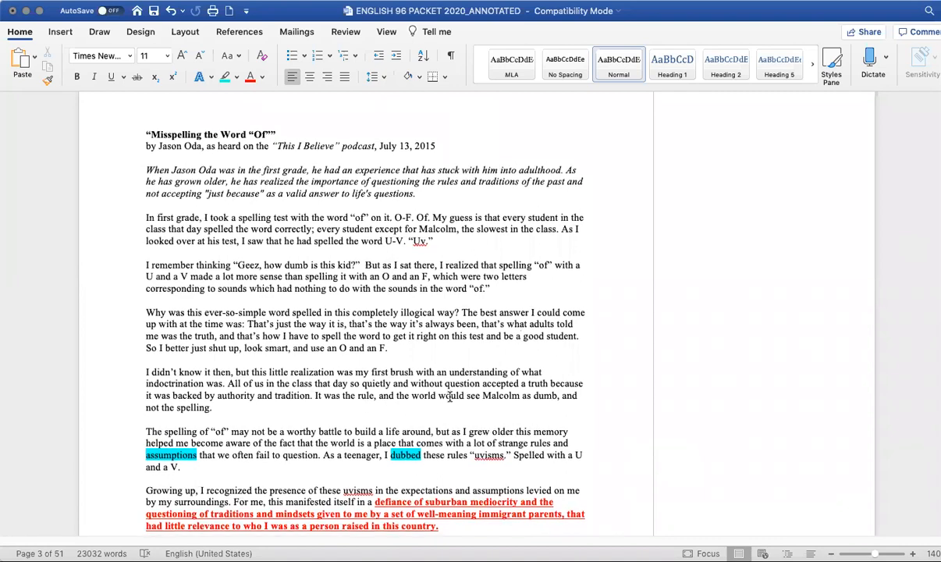
{"action": "scroll", "coordinate": [449, 392], "scroll_direction": "up", "scroll_amount": 1}
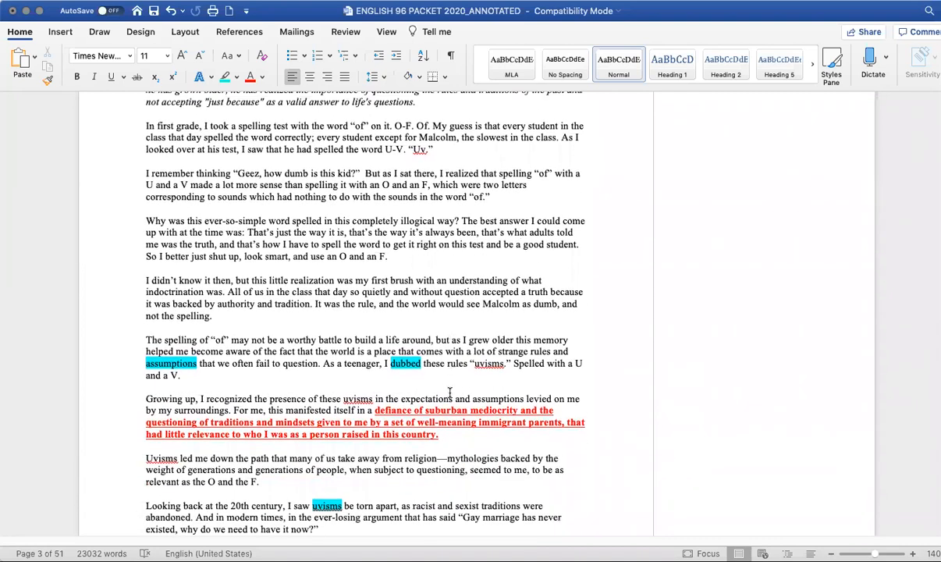
{"action": "scroll", "coordinate": [450, 391], "scroll_direction": "up", "scroll_amount": 4}
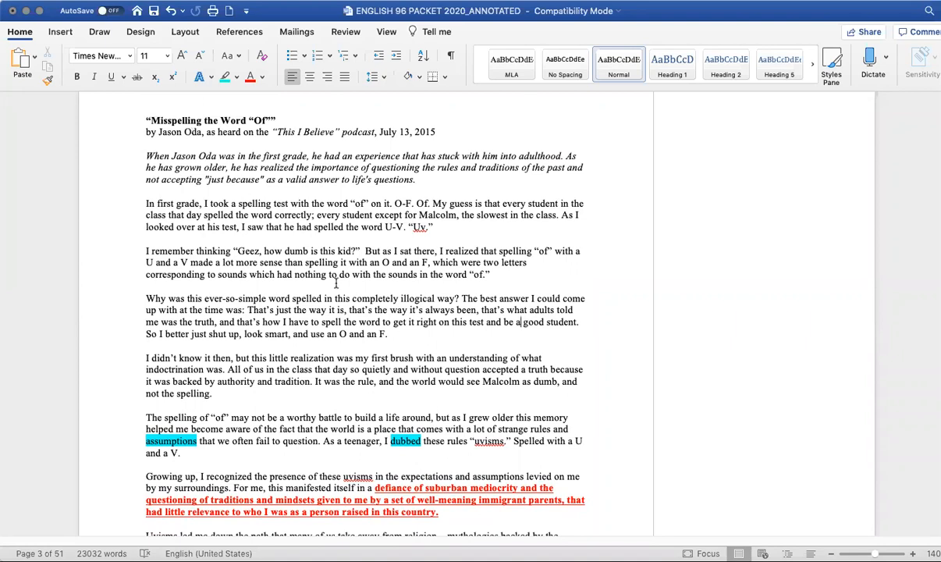
{"action": "scroll", "coordinate": [317, 266], "scroll_direction": "down", "scroll_amount": 4}
{"action": "scroll", "coordinate": [337, 277], "scroll_direction": "down", "scroll_amount": 4}
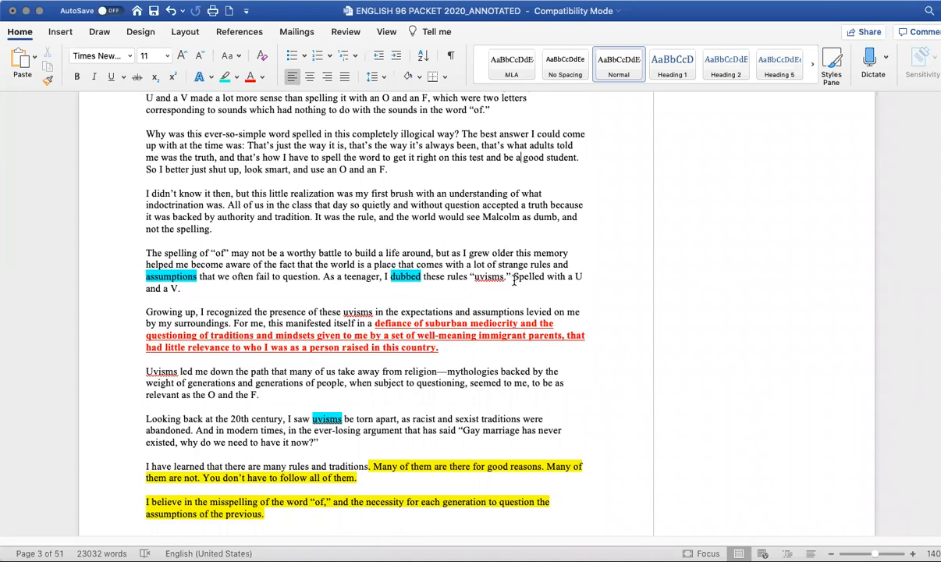
{"action": "scroll", "coordinate": [515, 280], "scroll_direction": "up", "scroll_amount": 4}
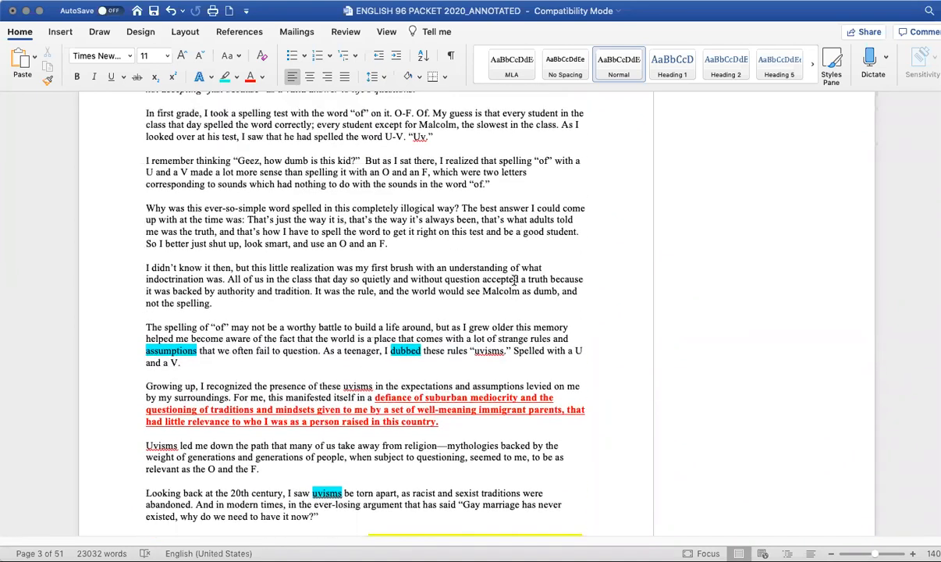
{"action": "scroll", "coordinate": [507, 262], "scroll_direction": "down", "scroll_amount": 1}
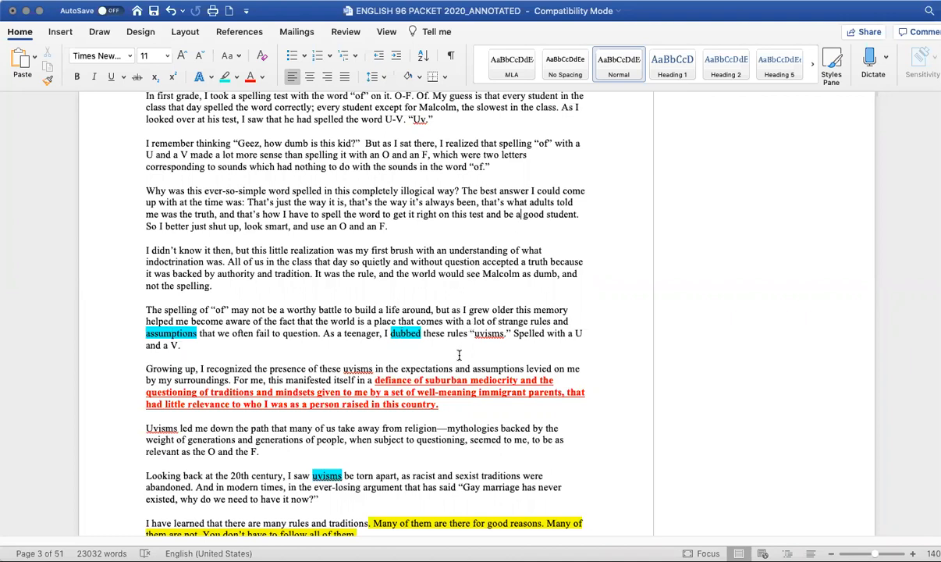
- Open Smart Lookup for the highlighted word 'dubbed'
{"action": "right_click", "coordinate": [404, 334]}
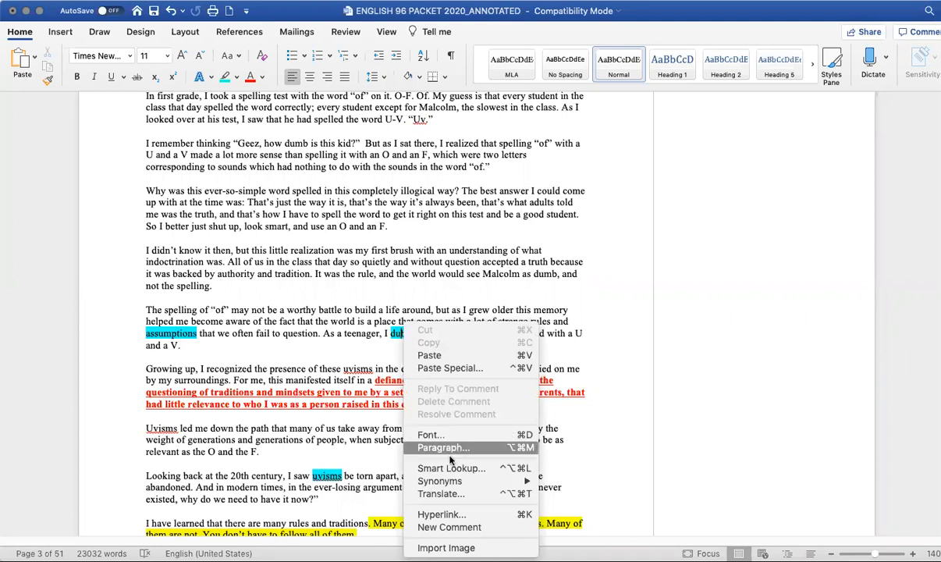
{"action": "mouse_move", "coordinate": [456, 484]}
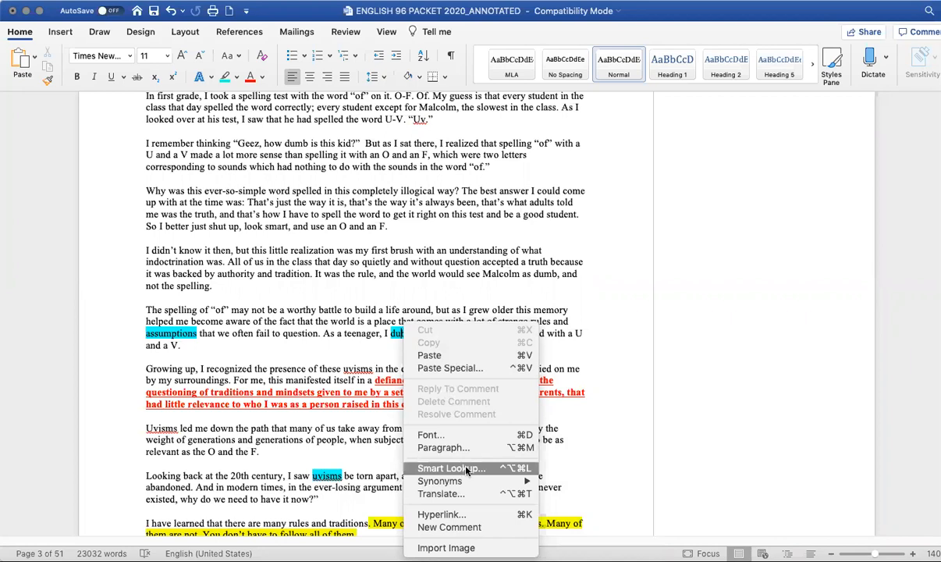
{"action": "left_click", "coordinate": [451, 468]}
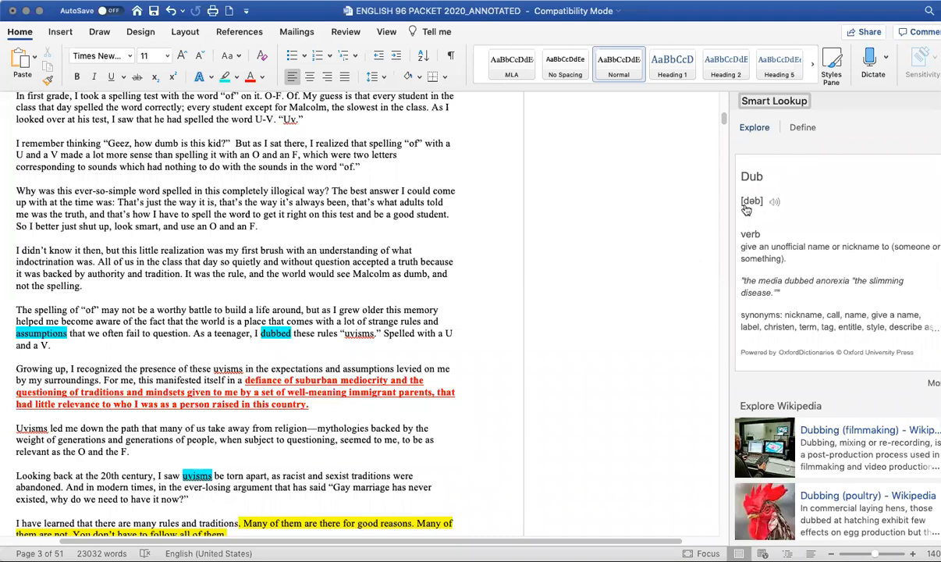
- Switch Smart Lookup to the dictionary definitions and browse the meanings of 'dub'
{"action": "left_click", "coordinate": [807, 129]}
{"action": "left_click", "coordinate": [809, 132]}
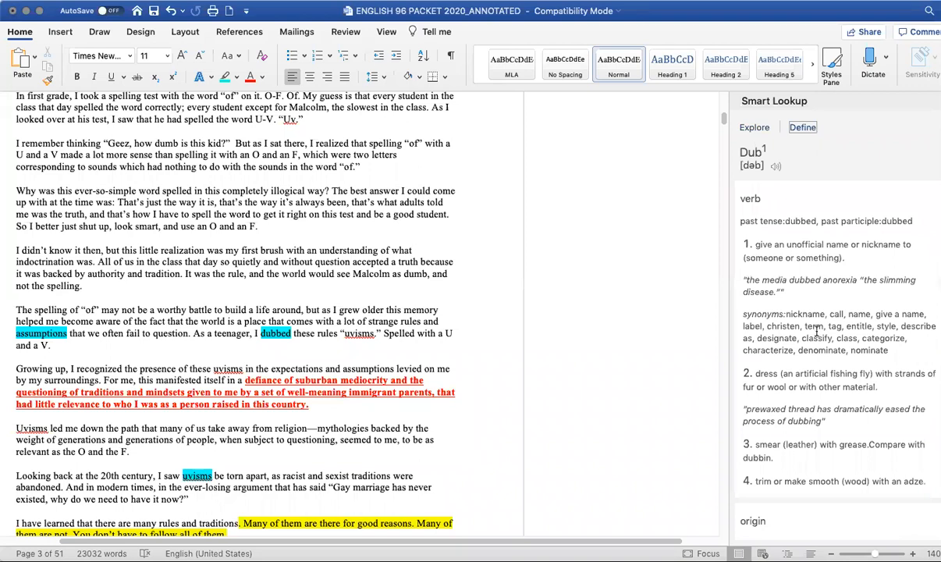
{"action": "scroll", "coordinate": [817, 334], "scroll_direction": "down", "scroll_amount": 10}
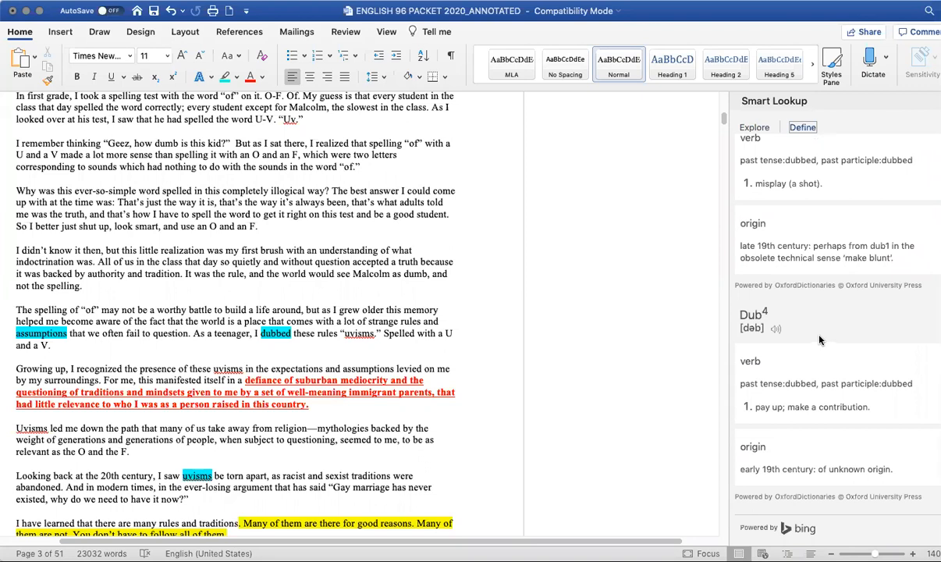
{"action": "scroll", "coordinate": [821, 332], "scroll_direction": "up", "scroll_amount": 8}
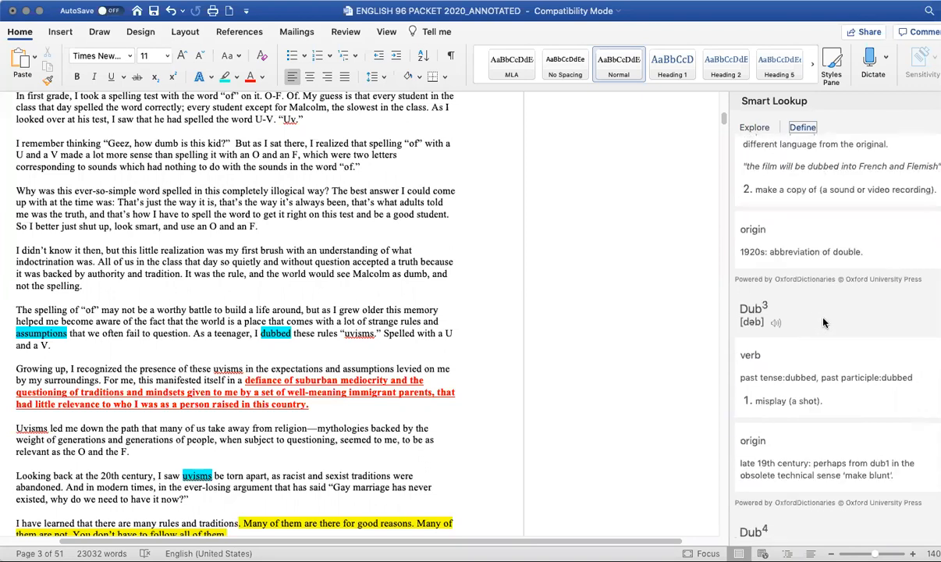
{"action": "scroll", "coordinate": [823, 322], "scroll_direction": "up", "scroll_amount": 3}
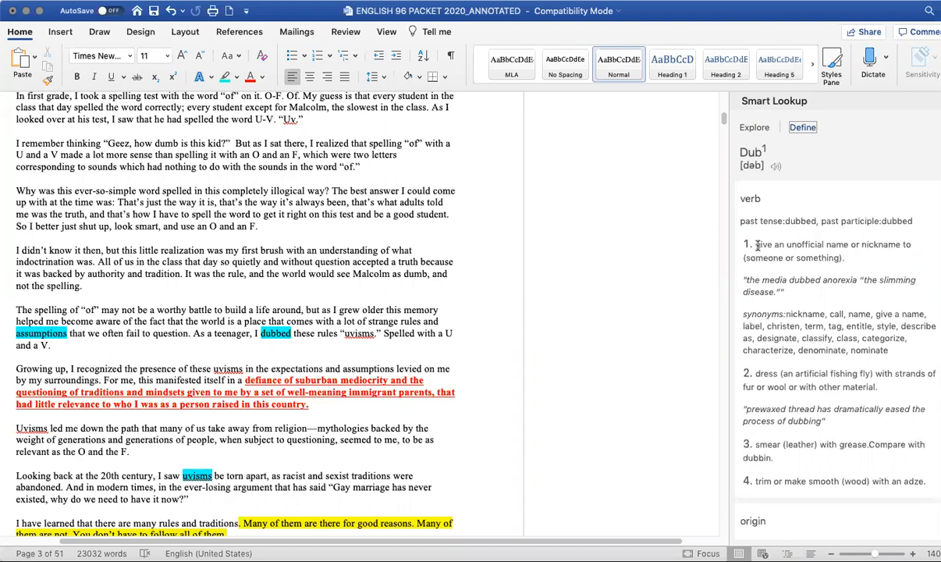
- Copy the first definition of 'dub' and paste it into a new comment on 'dubbed'
{"action": "left_click_drag", "start_coordinate": [757, 244], "coordinate": [818, 255]}
{"action": "key", "text": "super+c"}
{"action": "left_click", "coordinate": [63, 32]}
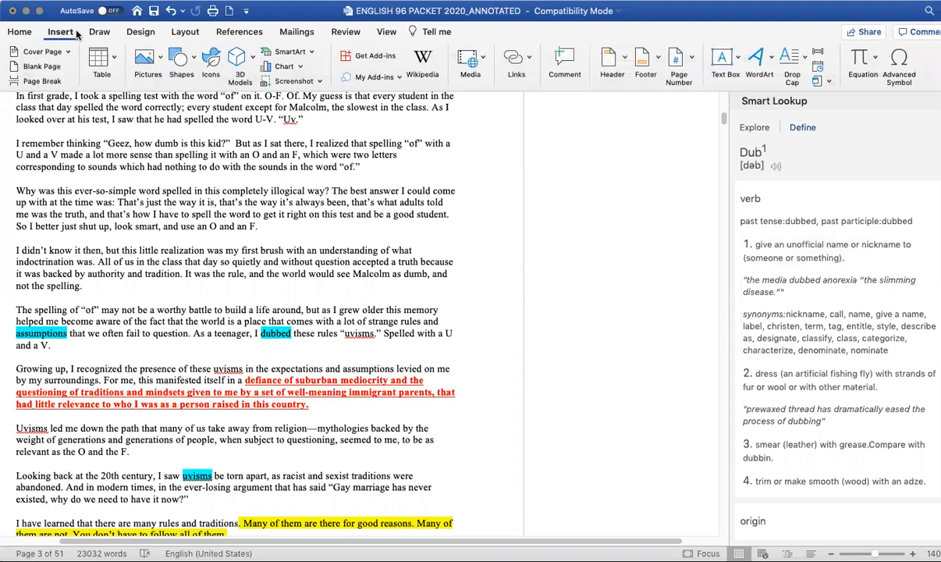
{"action": "left_click", "coordinate": [565, 62]}
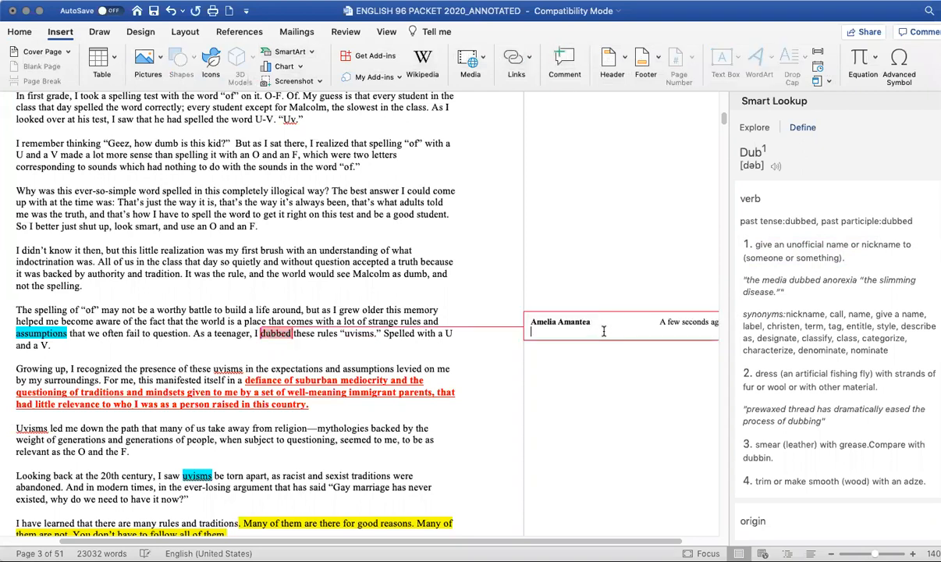
{"action": "right_click", "coordinate": [552, 333]}
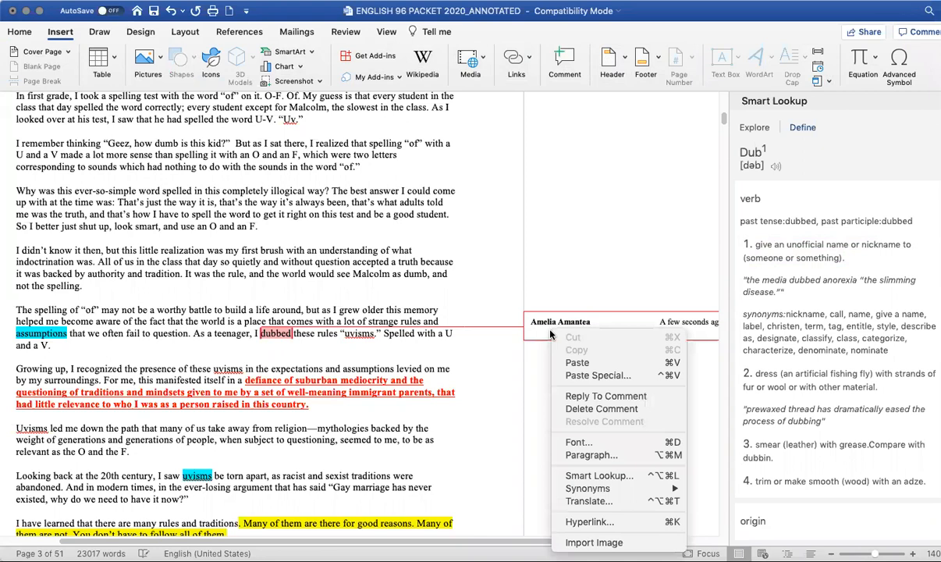
{"action": "left_click", "coordinate": [581, 362]}
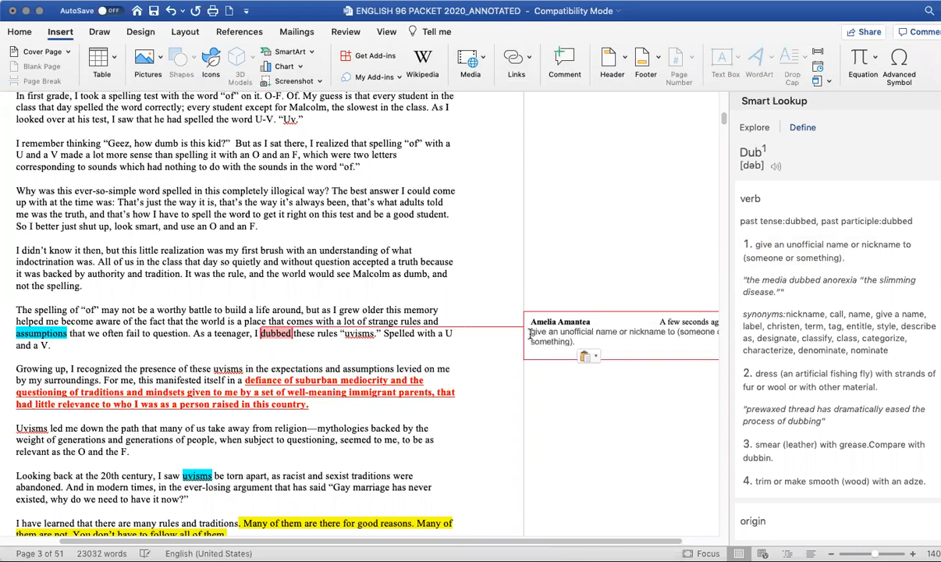
- Start the comment's definition with 'Verb.'
{"action": "left_click_drag", "start_coordinate": [601, 339], "coordinate": [535, 334]}
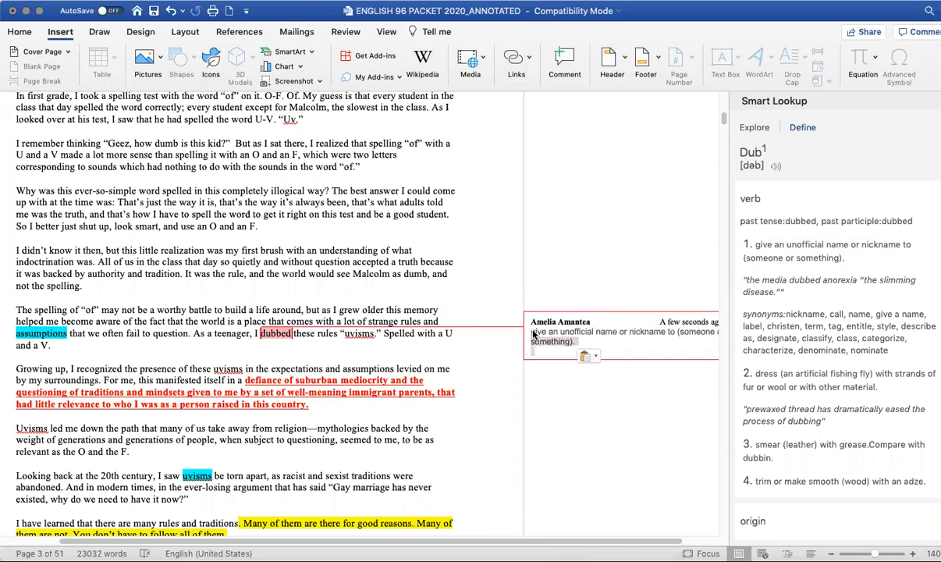
{"action": "left_click", "coordinate": [599, 327]}
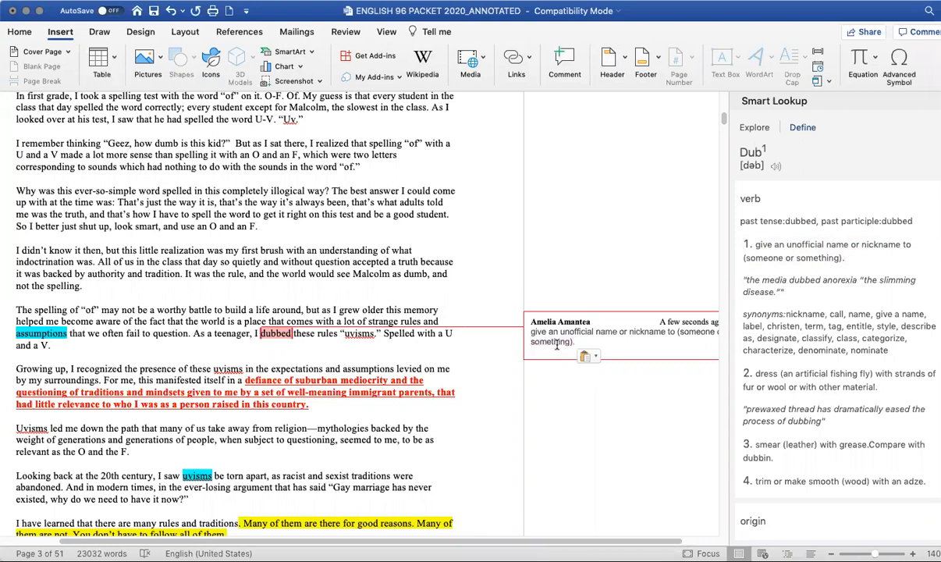
{"action": "left_click_drag", "start_coordinate": [531, 332], "coordinate": [533, 336]}
{"action": "left_click", "coordinate": [563, 331]}
{"action": "key", "text": "BackSpace"}
{"action": "type", "text": "verb."}
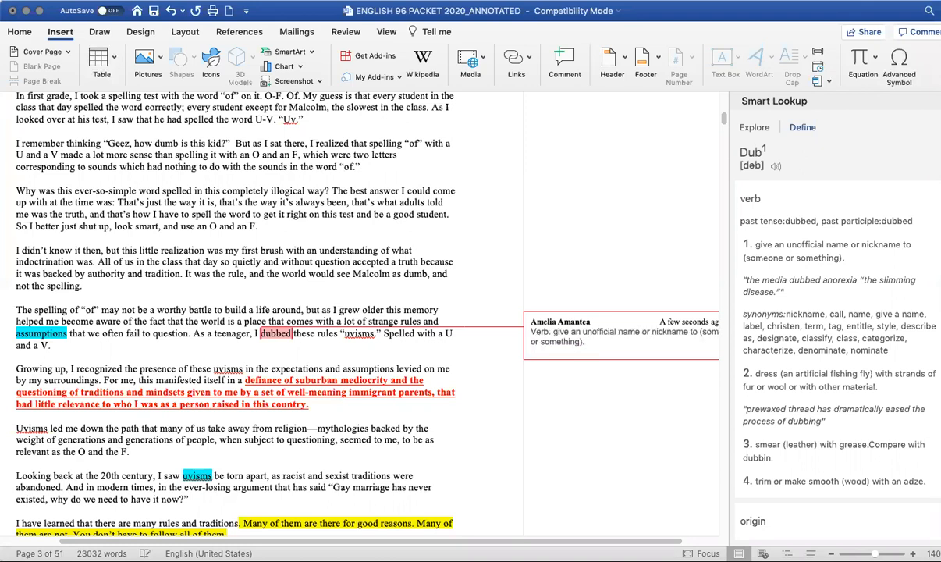
- Add a line 'Past tense of dub' to the comment, with 'dub' in italics
{"action": "left_click", "coordinate": [604, 344]}
{"action": "key", "text": "Return"}
{"action": "key", "text": "Return"}
{"action": "type", "text": "past"}
{"action": "type", "text": " tend"}
{"action": "type", "text": "e of"}
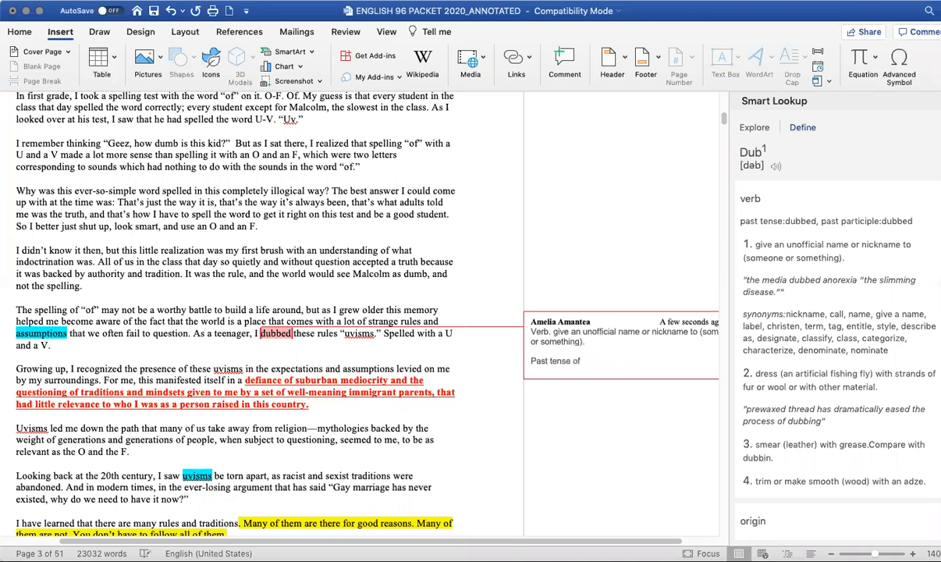
{"action": "key", "text": "super+i"}
{"action": "type", "text": "dub."}
{"action": "key", "text": "BackSpace"}
{"action": "key", "text": "Return"}
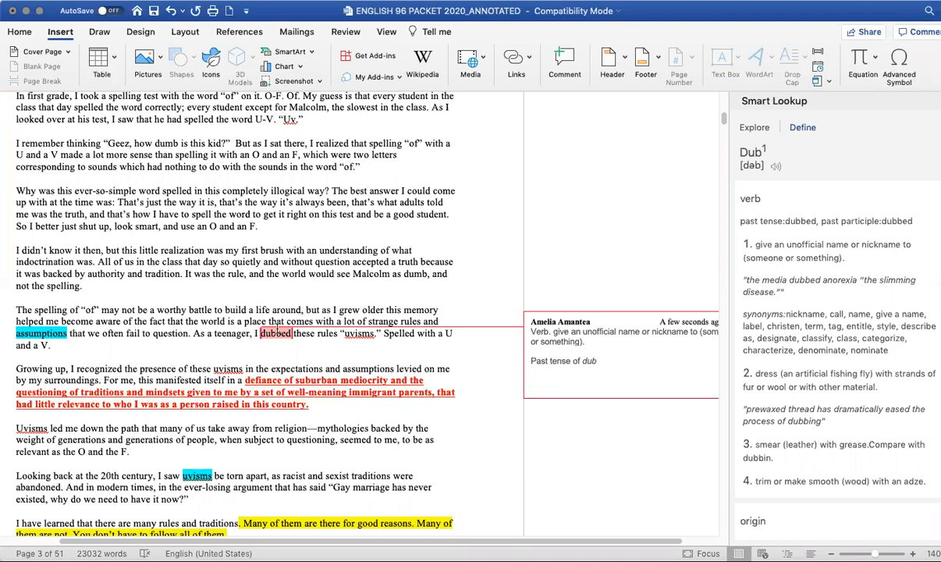
{"action": "right_click", "coordinate": [269, 331]}
{"action": "mouse_move", "coordinate": [318, 476]}
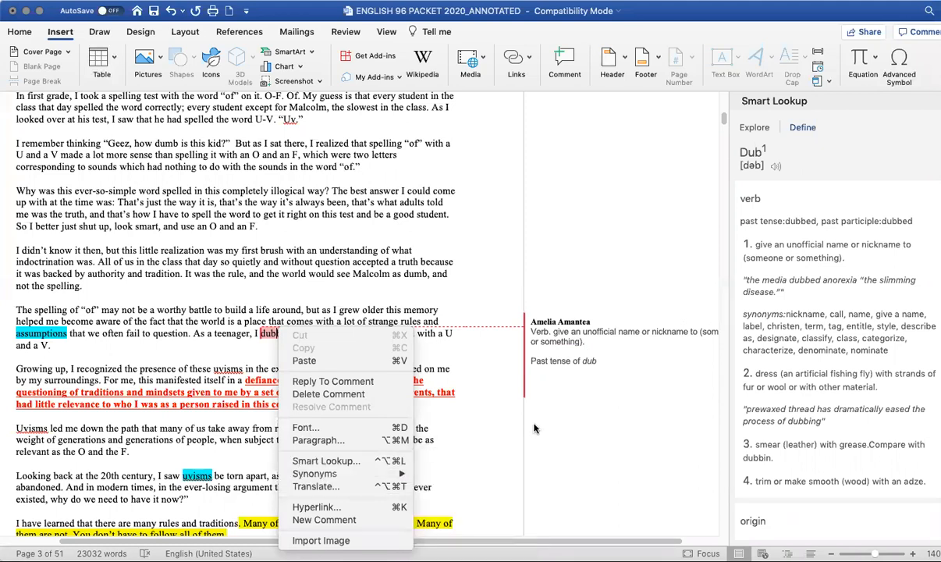
{"action": "left_click", "coordinate": [533, 361]}
- Add an italic line 'Synonym - nicknamed' to the comment and finish editing it
{"action": "left_click", "coordinate": [609, 361]}
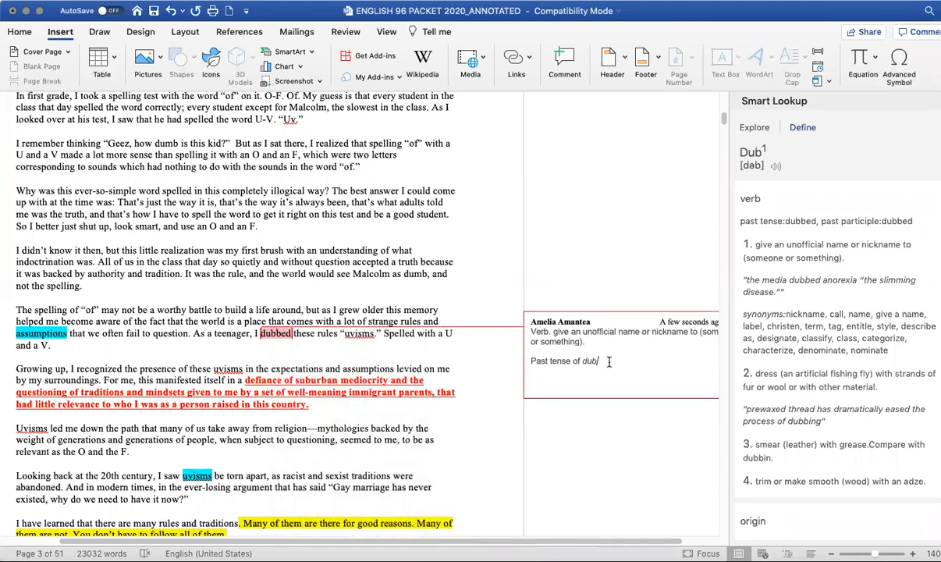
{"action": "key", "text": "Return"}
{"action": "type", "text": "Synonym"}
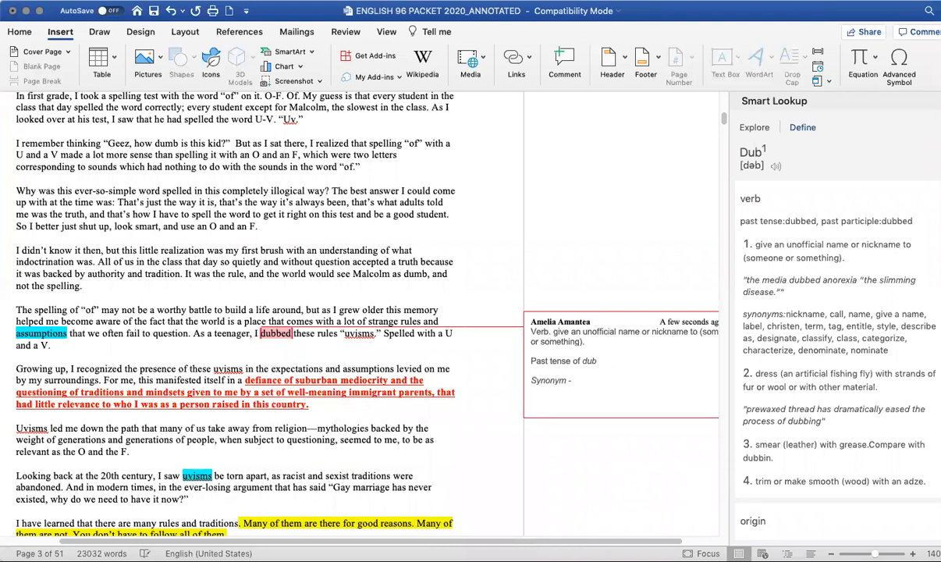
{"action": "type", "text": " - nckname"}
{"action": "key", "text": "BackSpace"}
{"action": "key", "text": "BackSpace"}
{"action": "key", "text": "BackSpace"}
{"action": "key", "text": "BackSpace"}
{"action": "key", "text": "BackSpace"}
{"action": "key", "text": "BackSpace"}
{"action": "key", "text": "BackSpace"}
{"action": "type", "text": "icknamed"}
{"action": "key", "text": "BackSpace"}
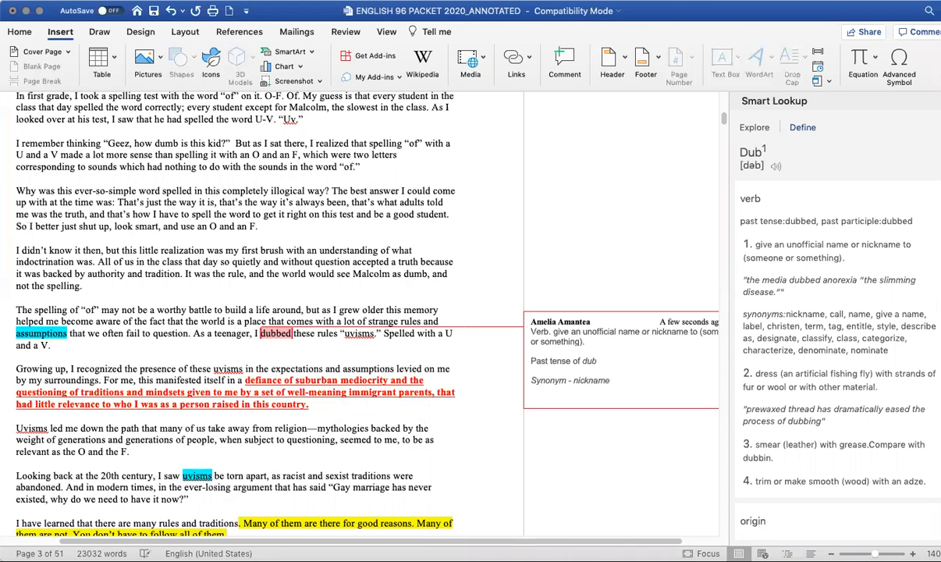
{"action": "type", "text": "d"}
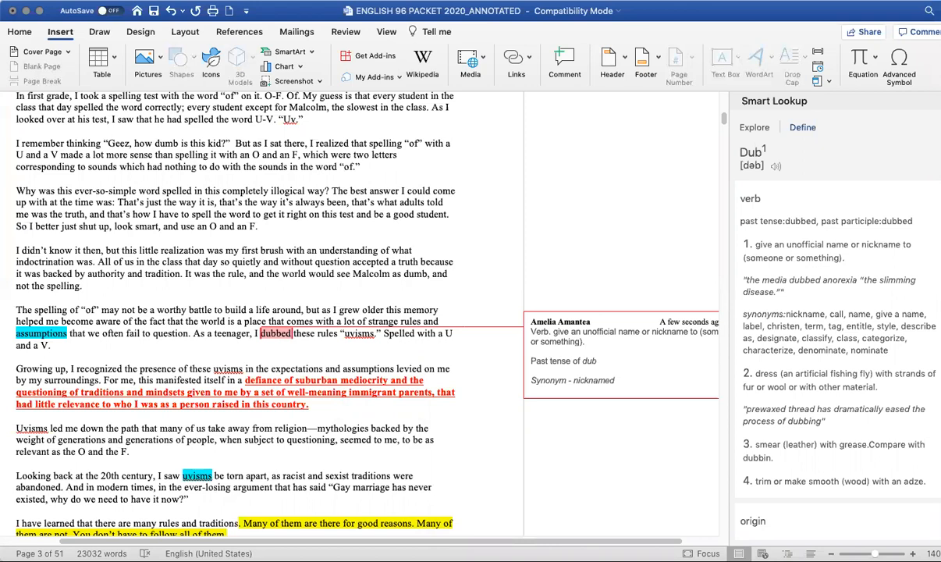
{"action": "left_click", "coordinate": [483, 298]}
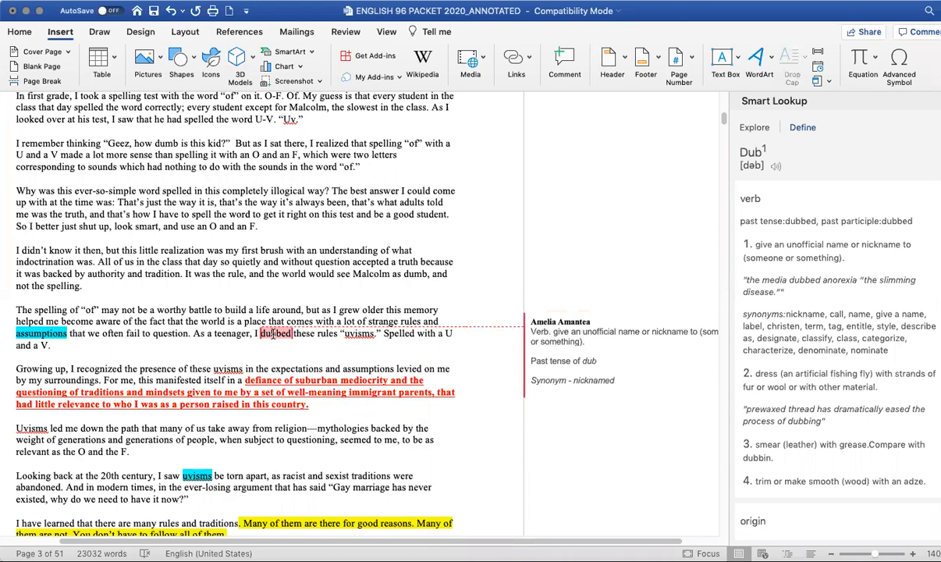
{"action": "mouse_move", "coordinate": [272, 333]}
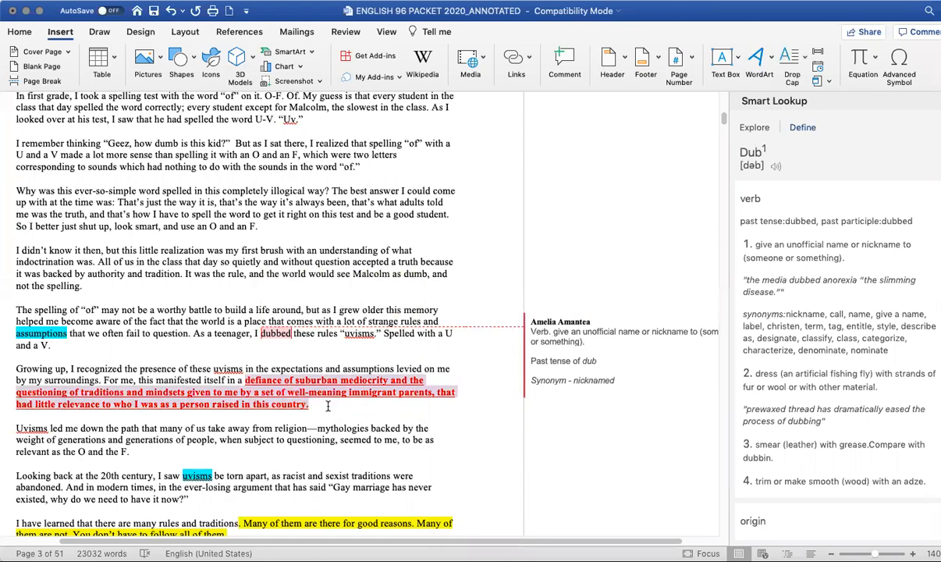
- Add a comment reading 'How rude!' on the word 'kid' in 'Geez, how dumb is this kid?'
{"action": "scroll", "coordinate": [328, 405], "scroll_direction": "down", "scroll_amount": 1}
{"action": "scroll", "coordinate": [328, 406], "scroll_direction": "down", "scroll_amount": 3}
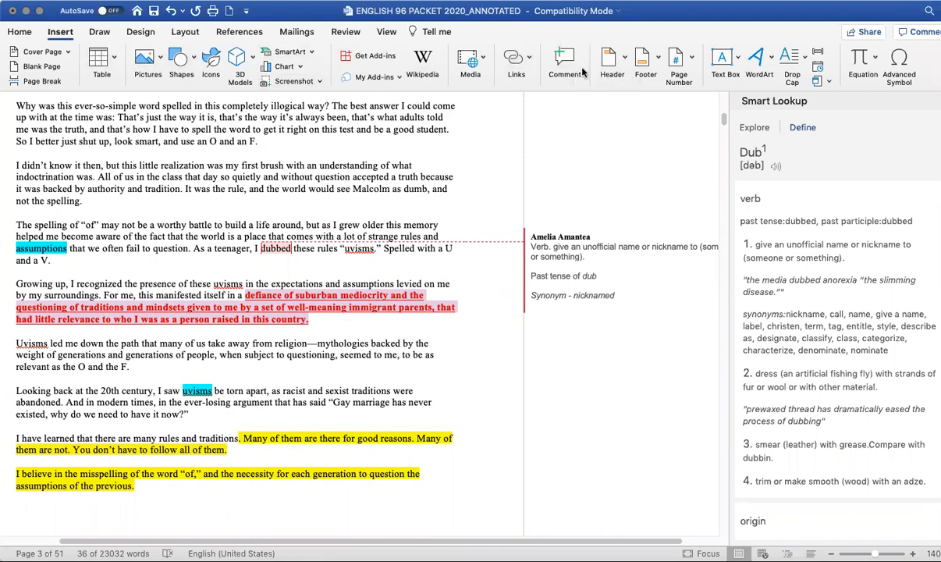
{"action": "scroll", "coordinate": [378, 137], "scroll_direction": "up", "scroll_amount": 3}
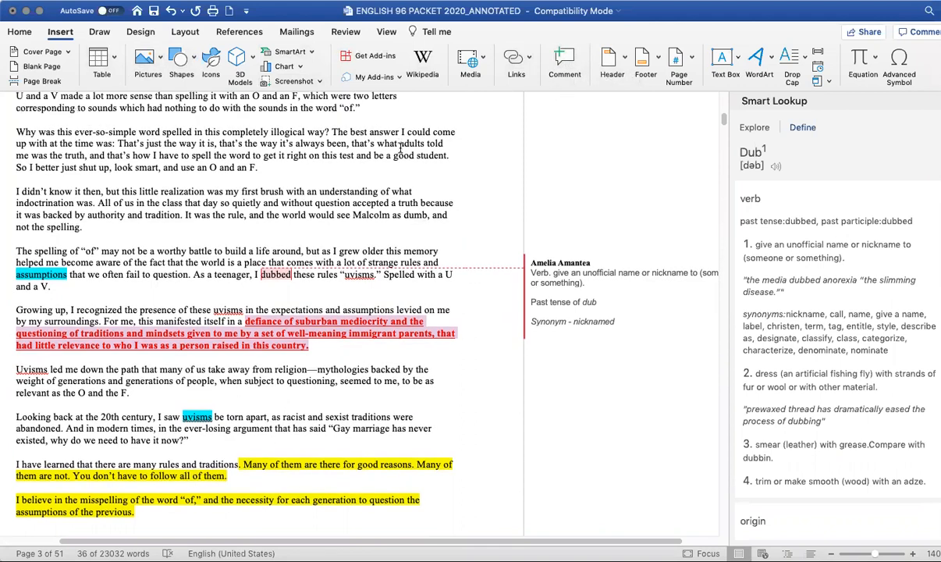
{"action": "scroll", "coordinate": [377, 139], "scroll_direction": "up", "scroll_amount": 1}
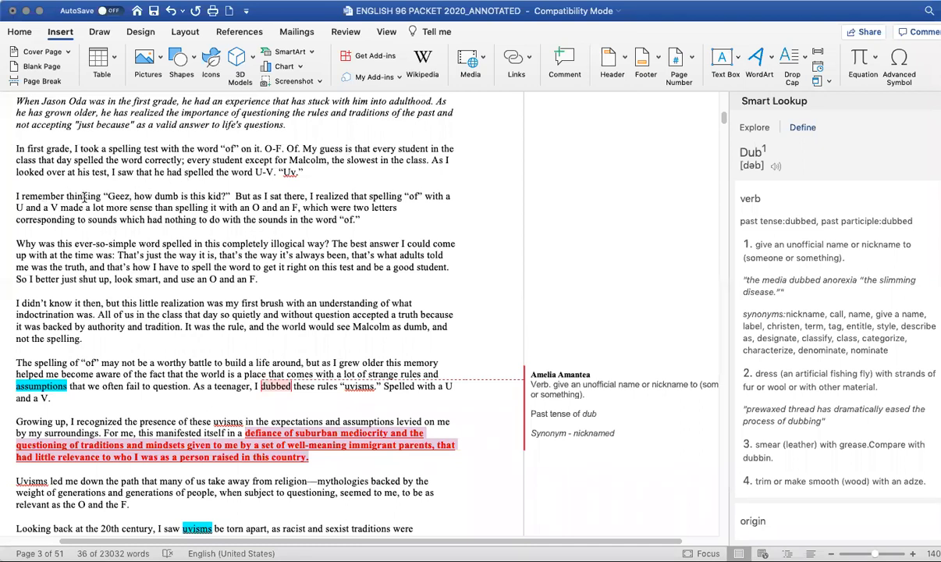
{"action": "left_click_drag", "start_coordinate": [104, 196], "coordinate": [228, 195]}
{"action": "left_click", "coordinate": [231, 194]}
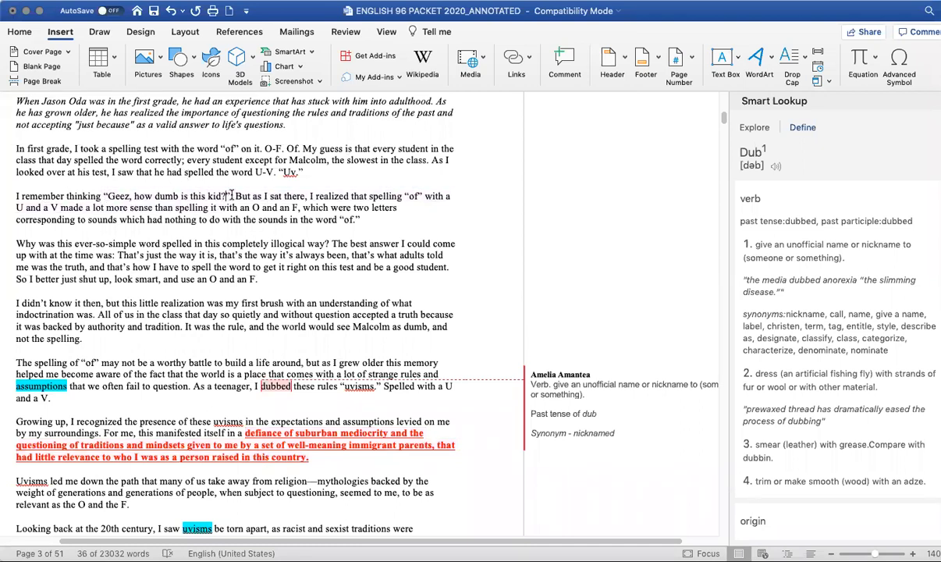
{"action": "left_click", "coordinate": [564, 59]}
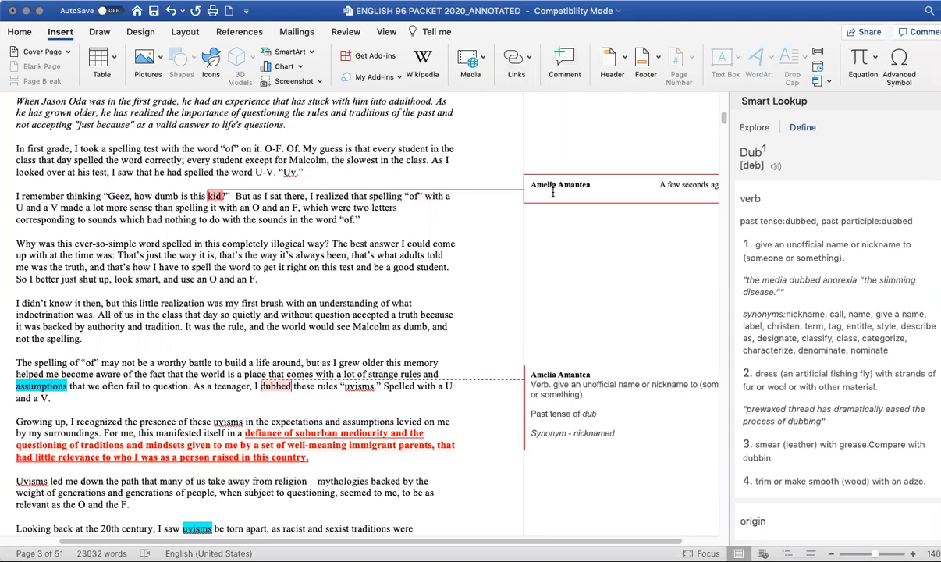
{"action": "type", "text": "How rude"}
{"action": "left_click", "coordinate": [467, 265]}
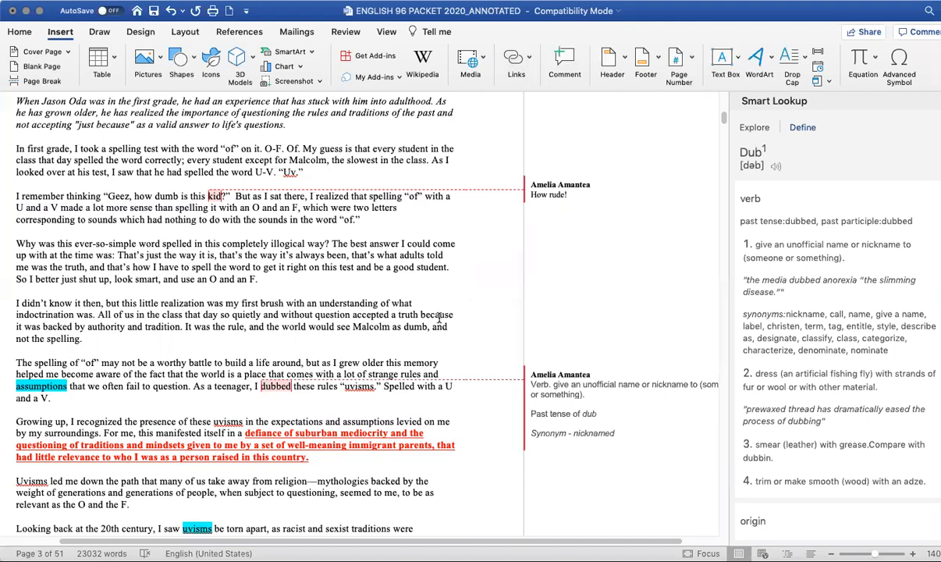
- Add a comment 'Ask what this means in class tomorrow.' on the end of the red underlined passage
{"action": "scroll", "coordinate": [418, 304], "scroll_direction": "down", "scroll_amount": 3}
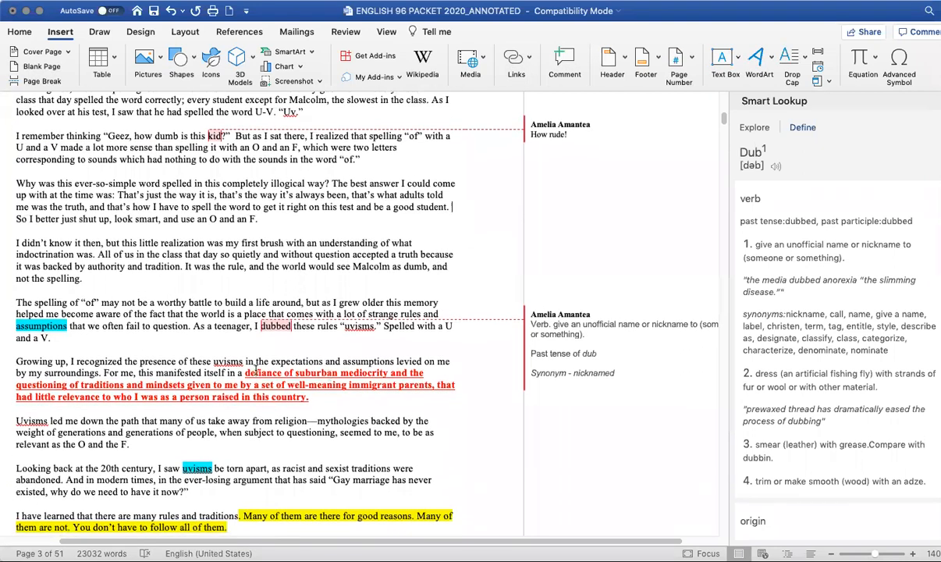
{"action": "left_click_drag", "start_coordinate": [246, 375], "coordinate": [319, 400]}
{"action": "left_click", "coordinate": [318, 399]}
{"action": "left_click", "coordinate": [564, 65]}
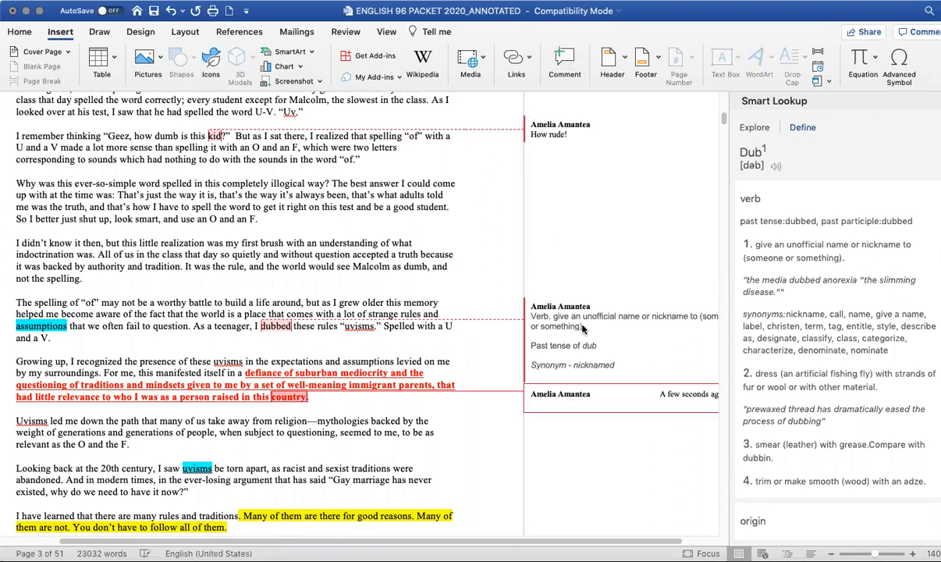
{"action": "type", "text": "Ask what this means in class tomorrow."}
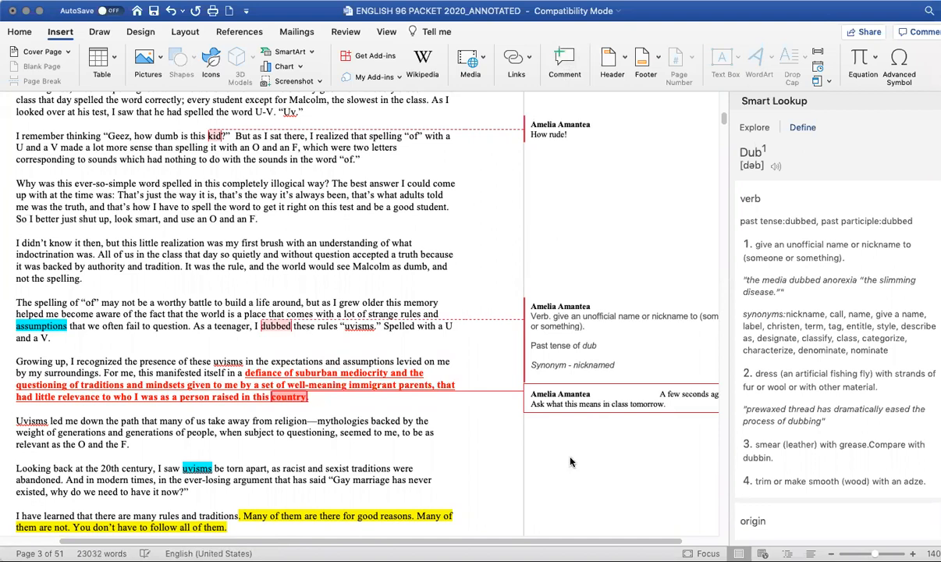
{"action": "left_click", "coordinate": [468, 431]}
- Add a comment 'This looks like the main idea.' at the end of the highlighted 'follow all of them.' sentence
{"action": "scroll", "coordinate": [465, 456], "scroll_direction": "down", "scroll_amount": 2}
{"action": "scroll", "coordinate": [466, 457], "scroll_direction": "down", "scroll_amount": 5}
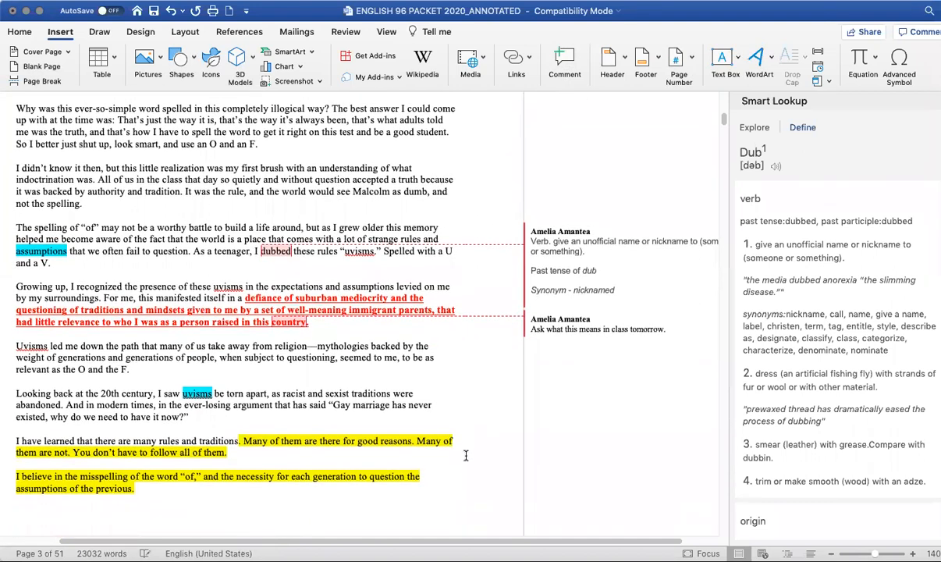
{"action": "left_click", "coordinate": [270, 414]}
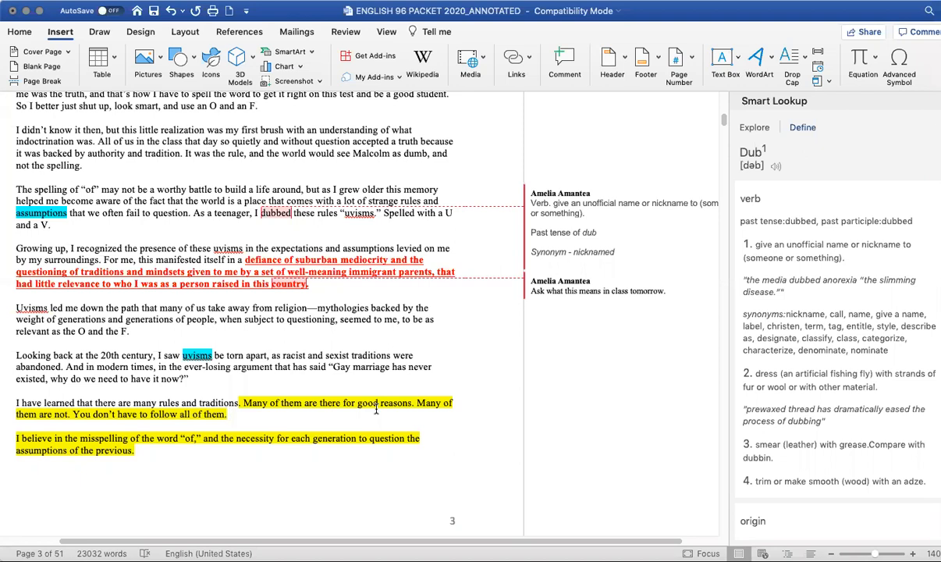
{"action": "left_click", "coordinate": [565, 65]}
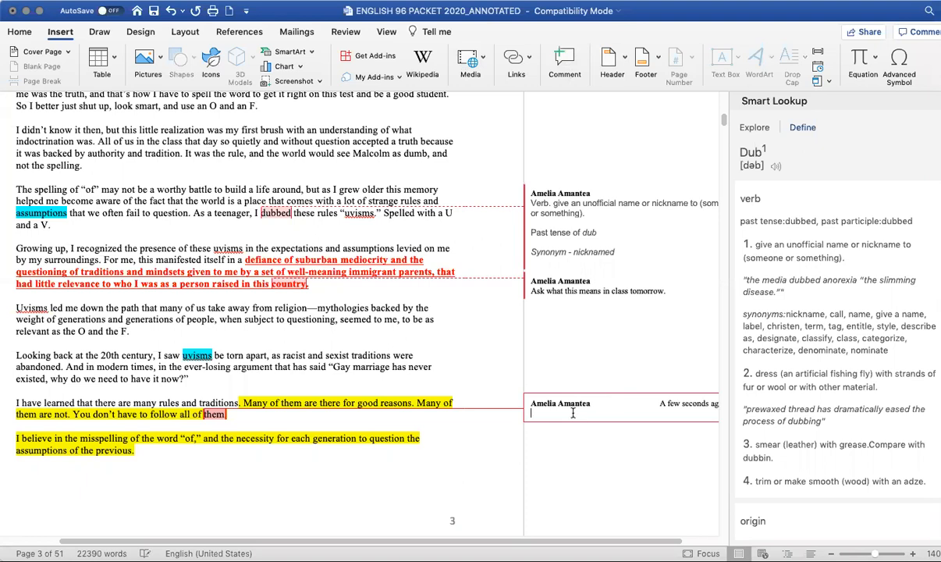
{"action": "type", "text": "This looks like the main idea."}
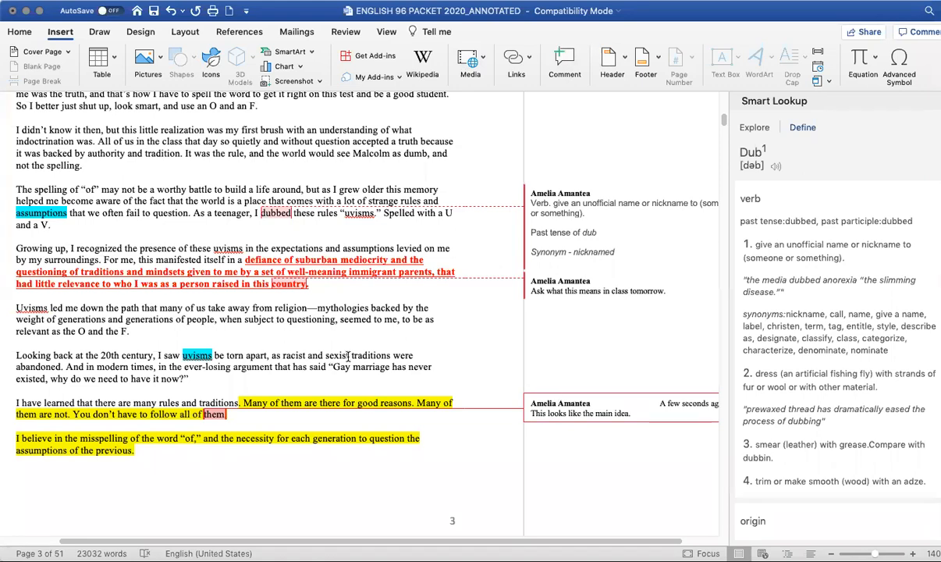
- Enlarge the word 'indoctrination' to 16 pt and highlight it in turquoise
{"action": "scroll", "coordinate": [428, 359], "scroll_direction": "up", "scroll_amount": 5}
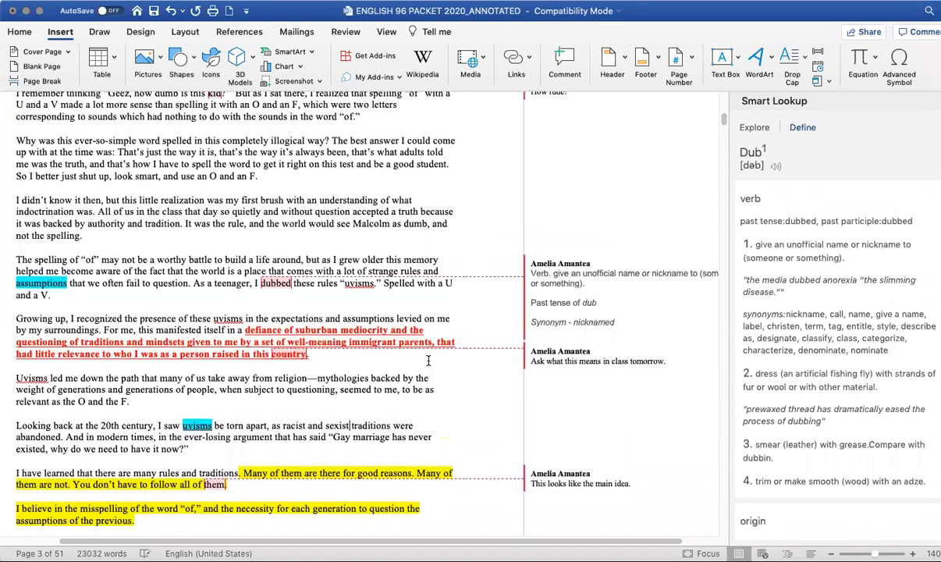
{"action": "scroll", "coordinate": [428, 360], "scroll_direction": "up", "scroll_amount": 2}
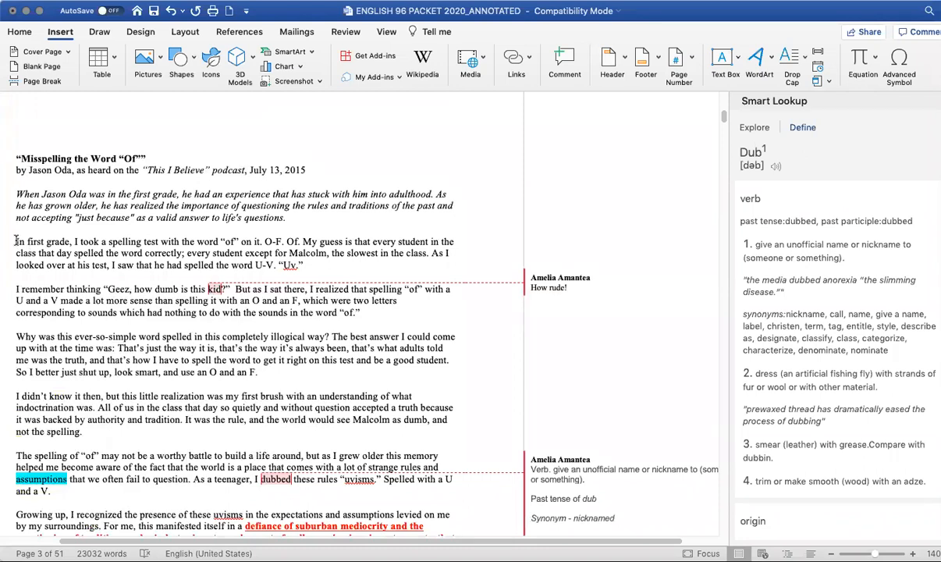
{"action": "scroll", "coordinate": [190, 357], "scroll_direction": "down", "scroll_amount": 1}
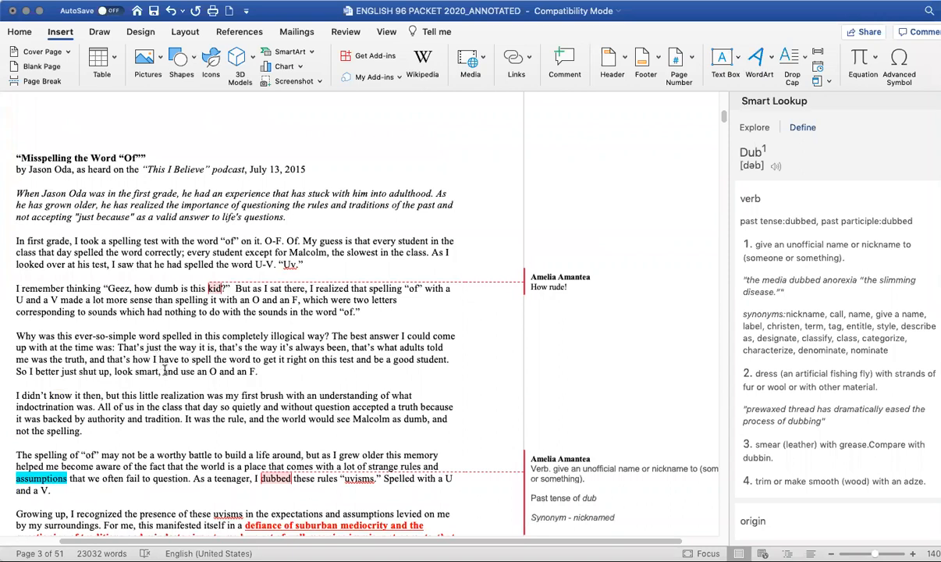
{"action": "scroll", "coordinate": [168, 367], "scroll_direction": "down", "scroll_amount": 1}
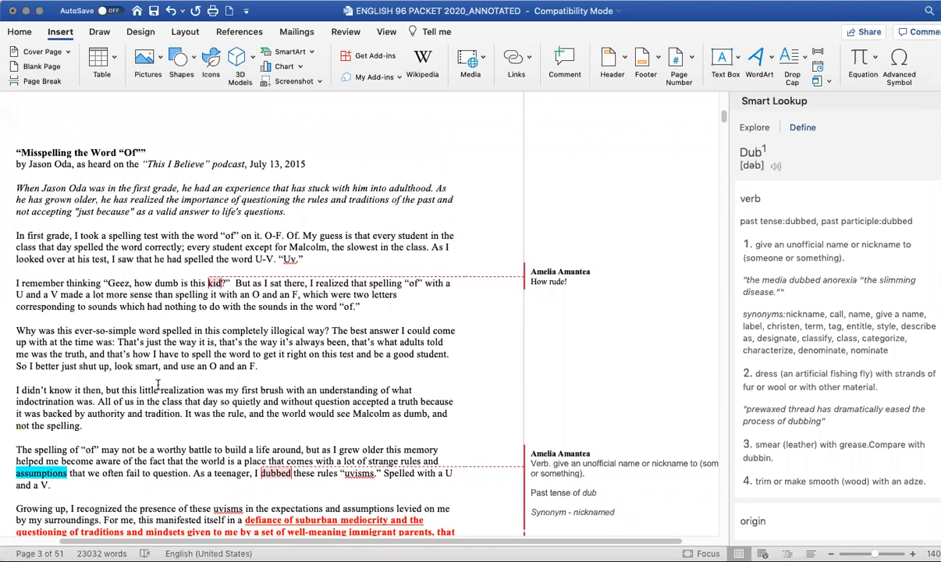
{"action": "double_click", "coordinate": [45, 401]}
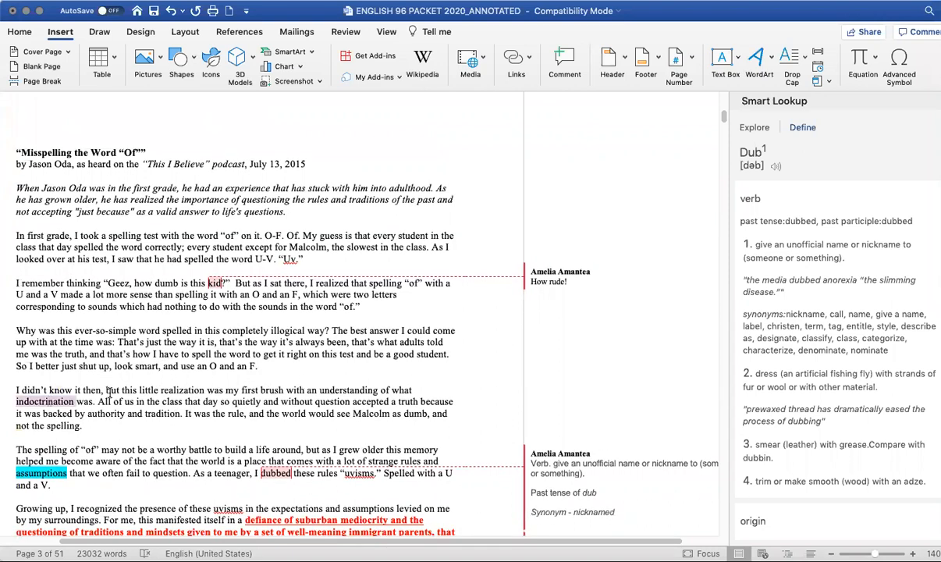
{"action": "left_click", "coordinate": [21, 33]}
{"action": "left_click", "coordinate": [181, 56]}
{"action": "left_click", "coordinate": [182, 55]}
{"action": "left_click", "coordinate": [182, 56]}
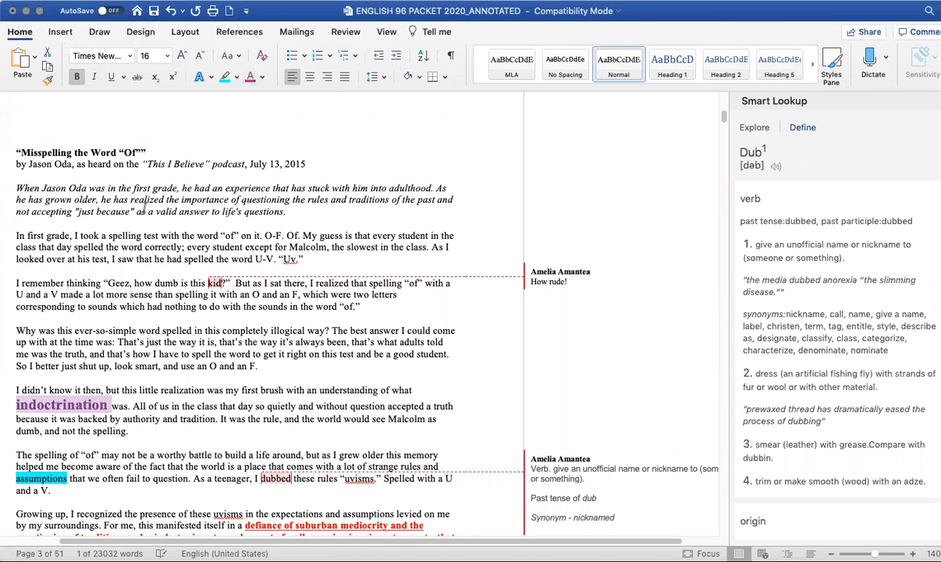
{"action": "left_click", "coordinate": [226, 78]}
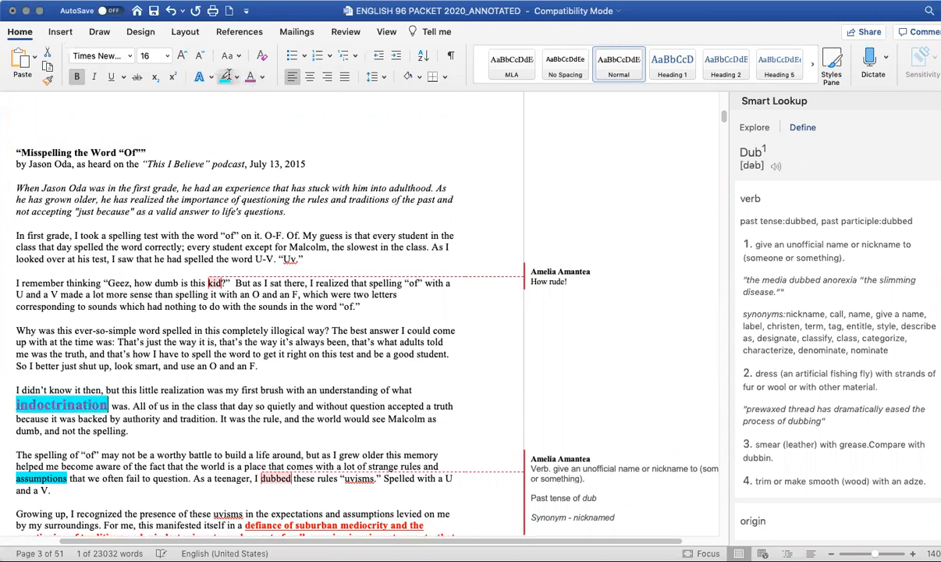
{"action": "left_click", "coordinate": [225, 383]}
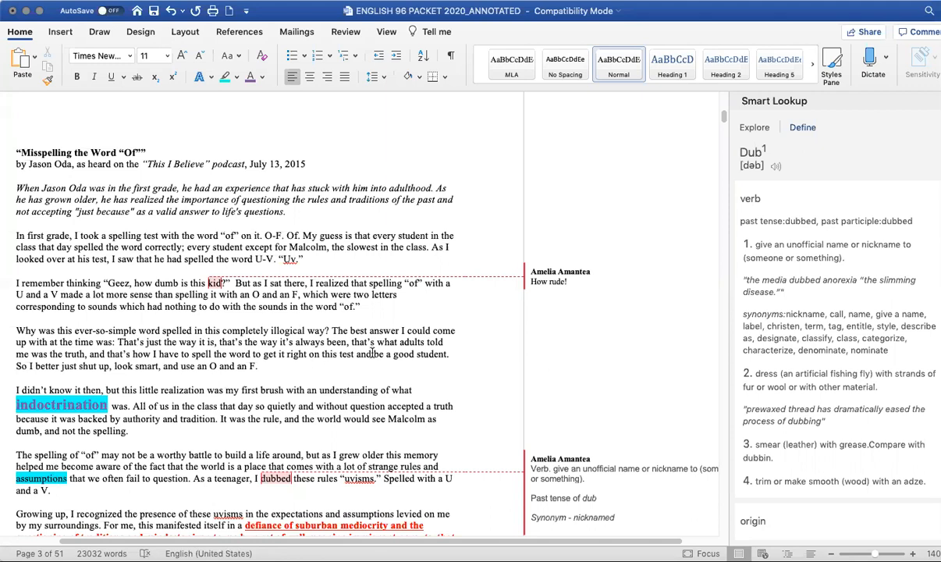
{"action": "left_click", "coordinate": [259, 366]}
{"action": "left_click", "coordinate": [102, 33]}
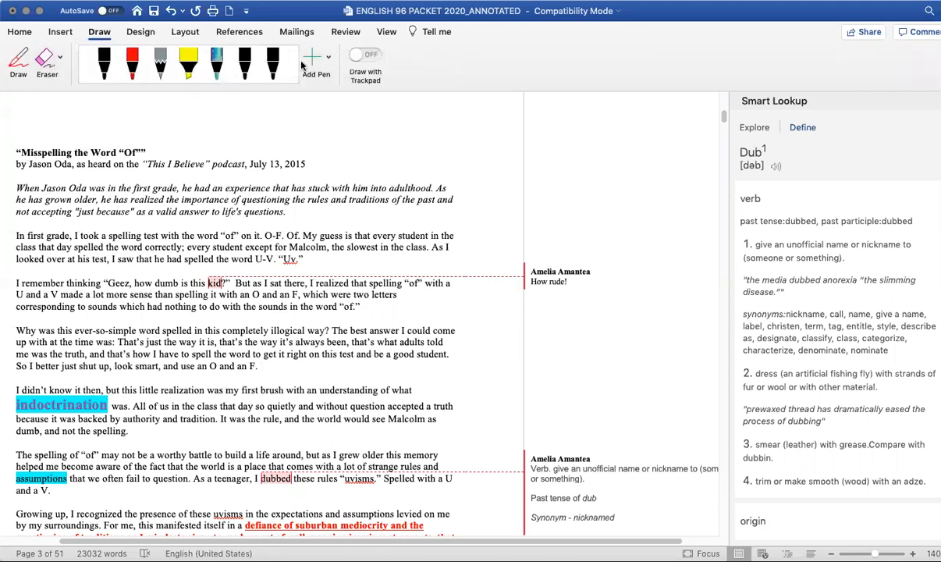
{"action": "left_click", "coordinate": [370, 84]}
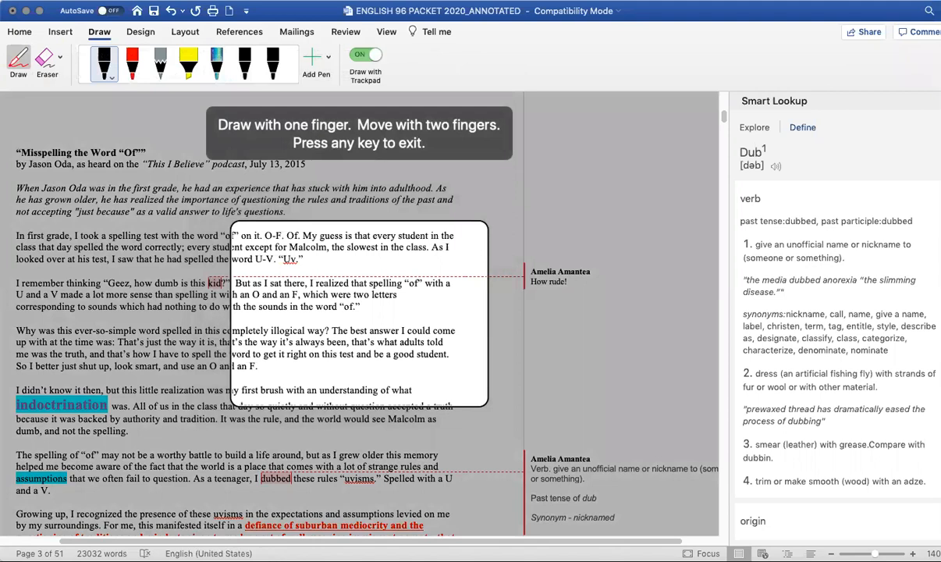
{"action": "key", "text": "Escape"}
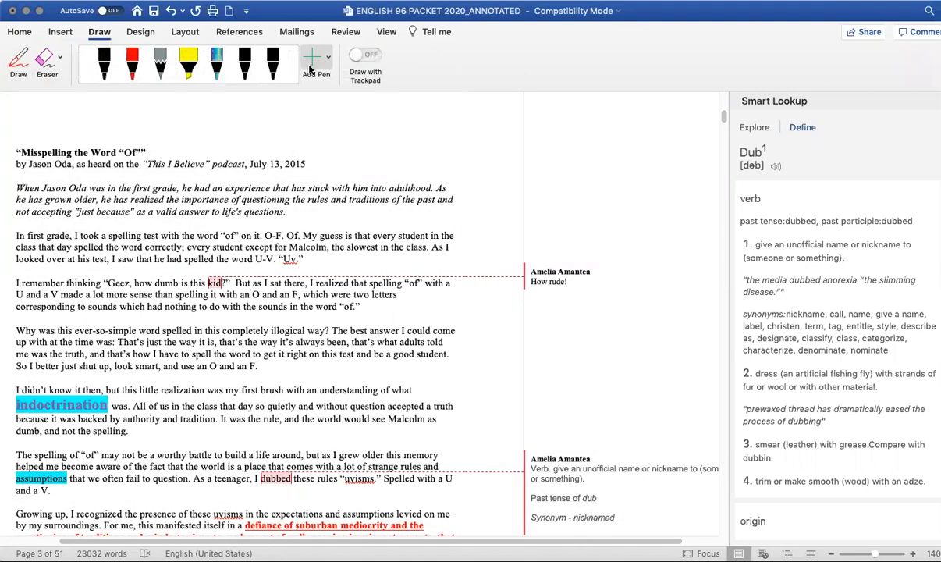
- Set the ink highlighter to blue and highlight the 'That's just the way it is...' sentences with it
{"action": "left_click", "coordinate": [241, 72]}
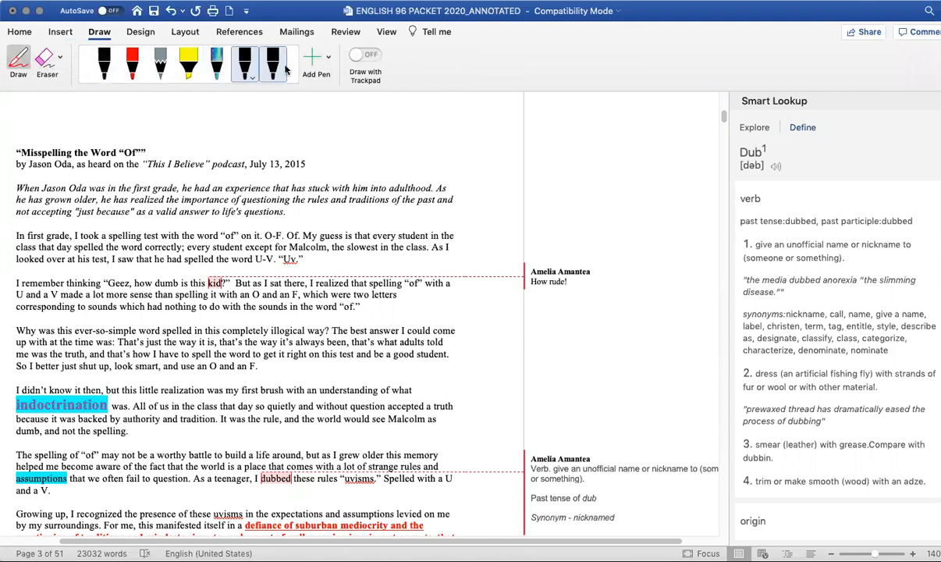
{"action": "left_click", "coordinate": [197, 67]}
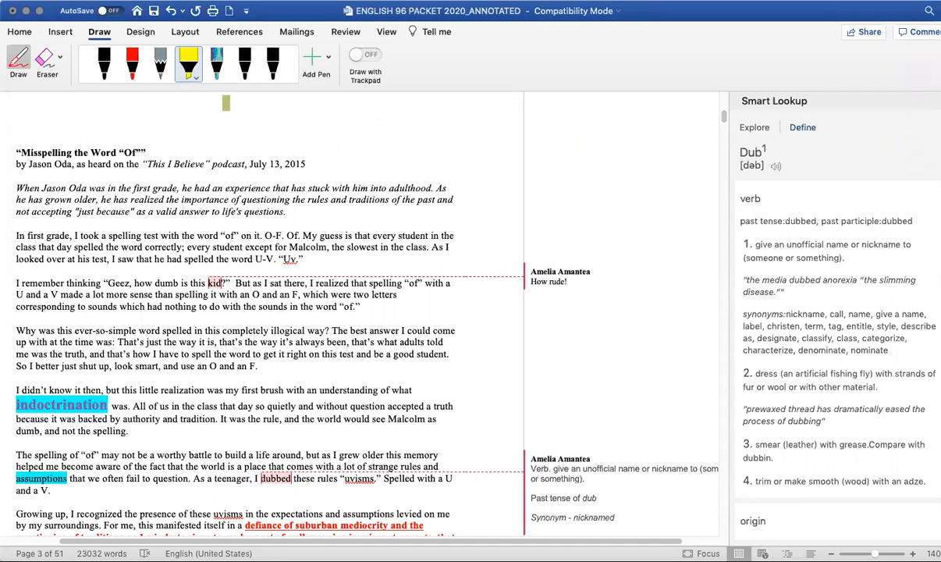
{"action": "left_click", "coordinate": [199, 80]}
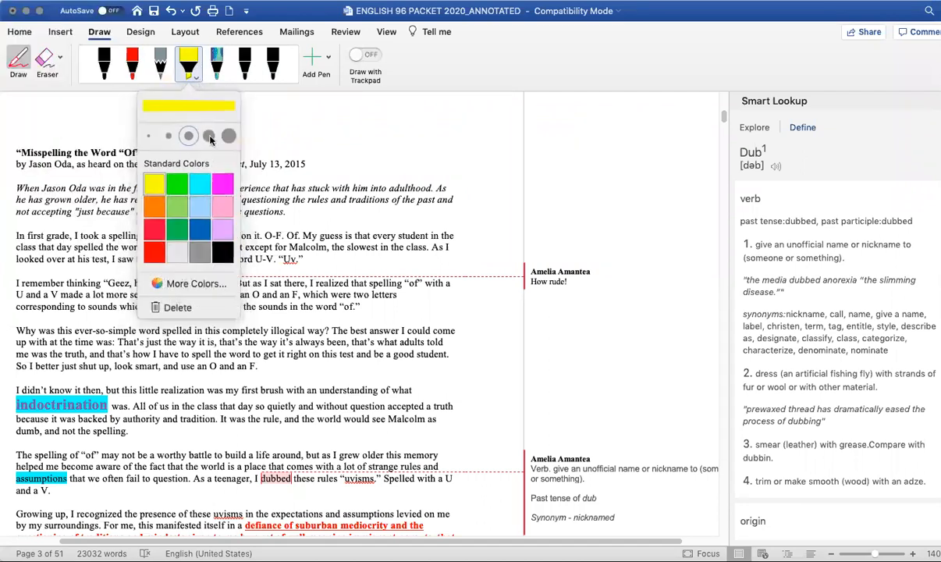
{"action": "left_click", "coordinate": [201, 228]}
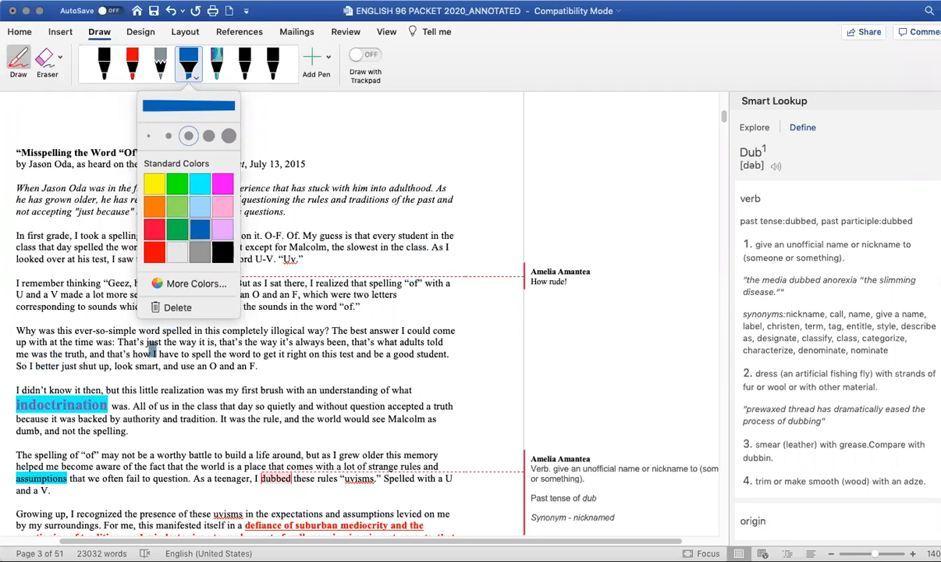
{"action": "left_click_drag", "start_coordinate": [121, 341], "coordinate": [437, 334]}
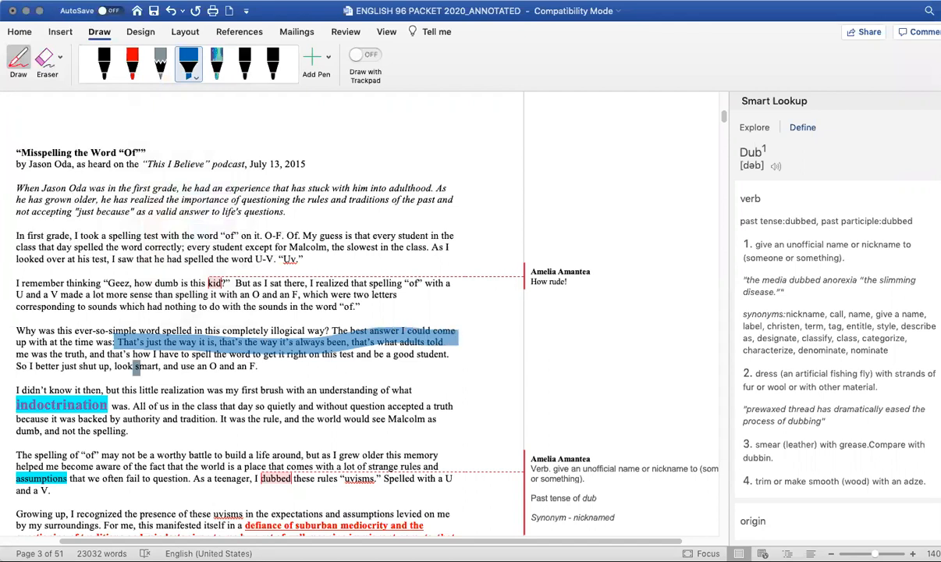
{"action": "left_click_drag", "start_coordinate": [14, 353], "coordinate": [451, 354]}
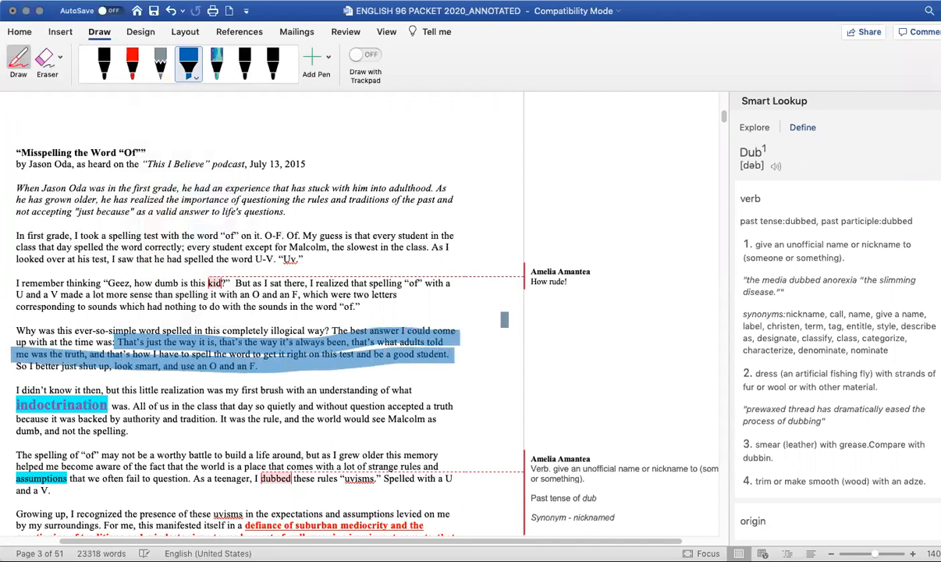
- Switch the pen to green and circle 'every student in the' in the first paragraph
{"action": "left_click", "coordinate": [273, 70]}
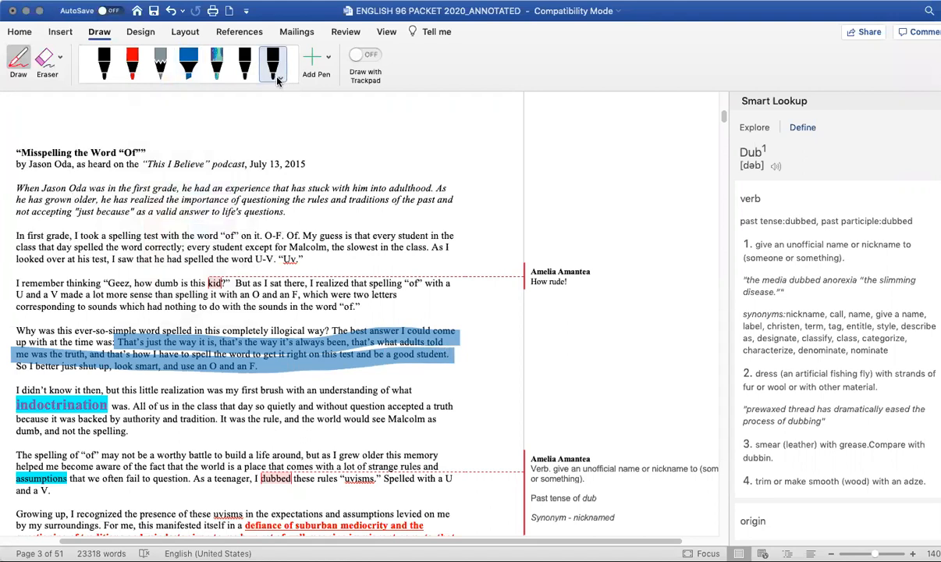
{"action": "left_click", "coordinate": [282, 81]}
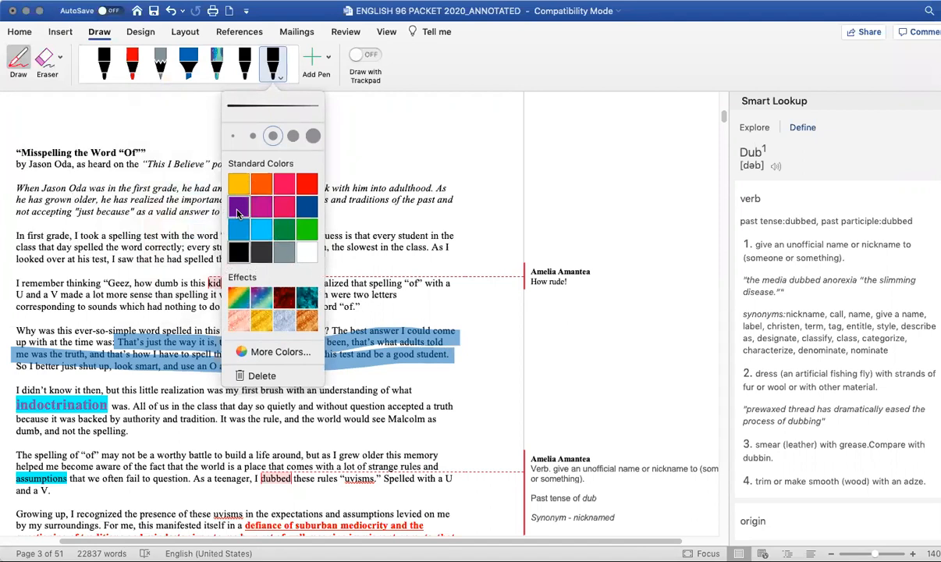
{"action": "left_click", "coordinate": [285, 230]}
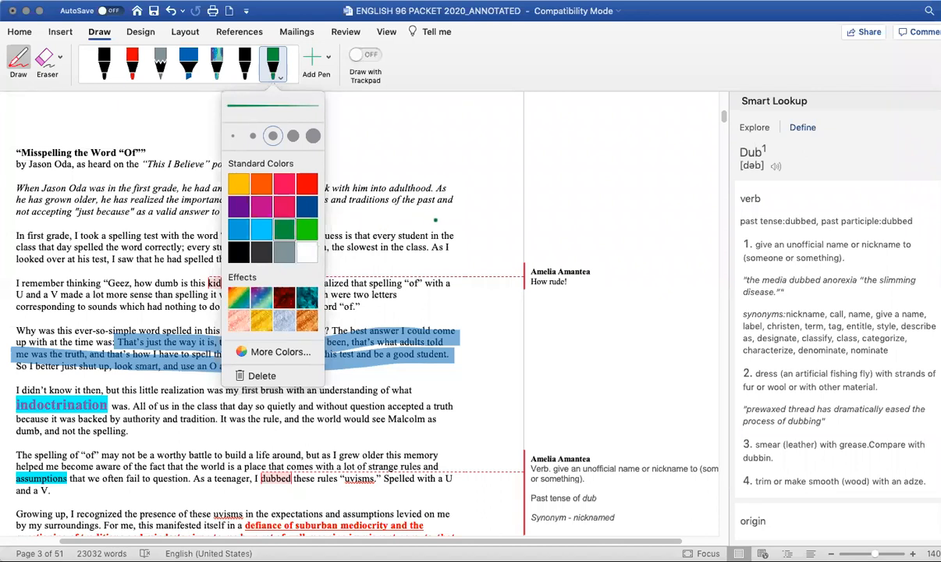
{"action": "left_click", "coordinate": [435, 220]}
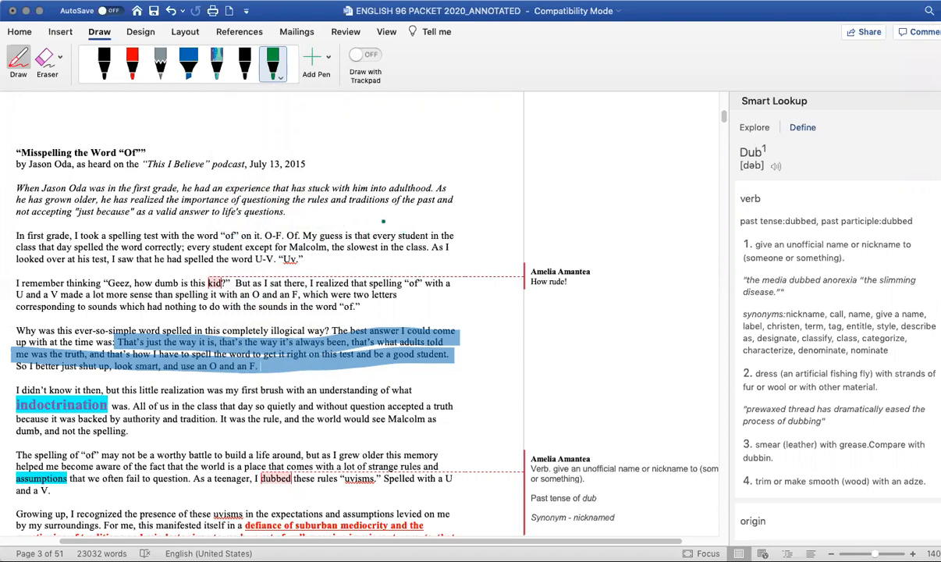
{"action": "mouse_move", "coordinate": [376, 225]}
{"action": "left_mouse_down"}
{"action": "mouse_move", "coordinate": [462, 223]}
{"action": "mouse_move", "coordinate": [457, 258]}
{"action": "mouse_move", "coordinate": [356, 246]}
{"action": "mouse_move", "coordinate": [367, 222]}
{"action": "left_mouse_up"}
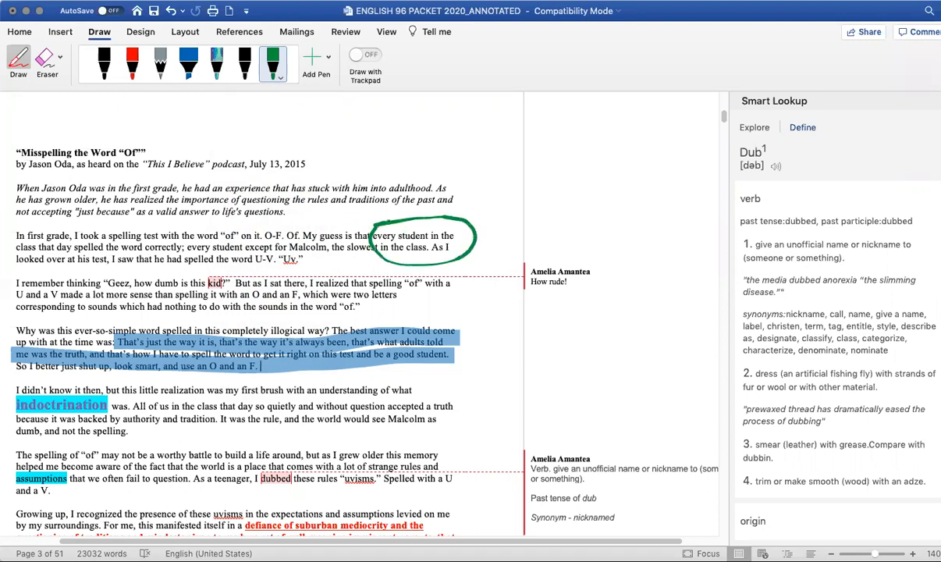
- Draw a green star by the introduction and write 'WOW!' in green beside the blue-highlighted sentences
{"action": "mouse_move", "coordinate": [467, 168]}
{"action": "left_mouse_down"}
{"action": "mouse_move", "coordinate": [461, 194]}
{"action": "mouse_move", "coordinate": [497, 172]}
{"action": "left_mouse_up"}
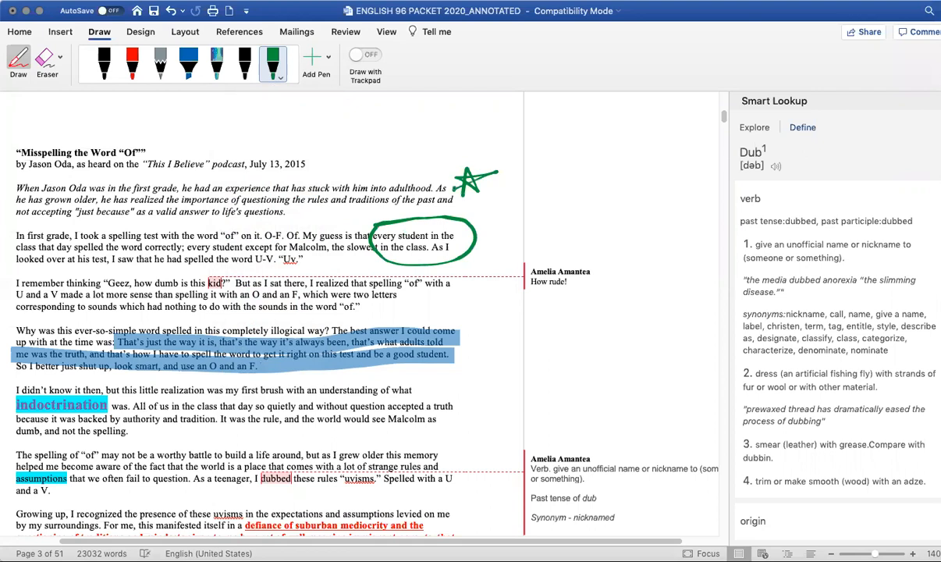
{"action": "scroll", "coordinate": [500, 258], "scroll_direction": "down", "scroll_amount": 1}
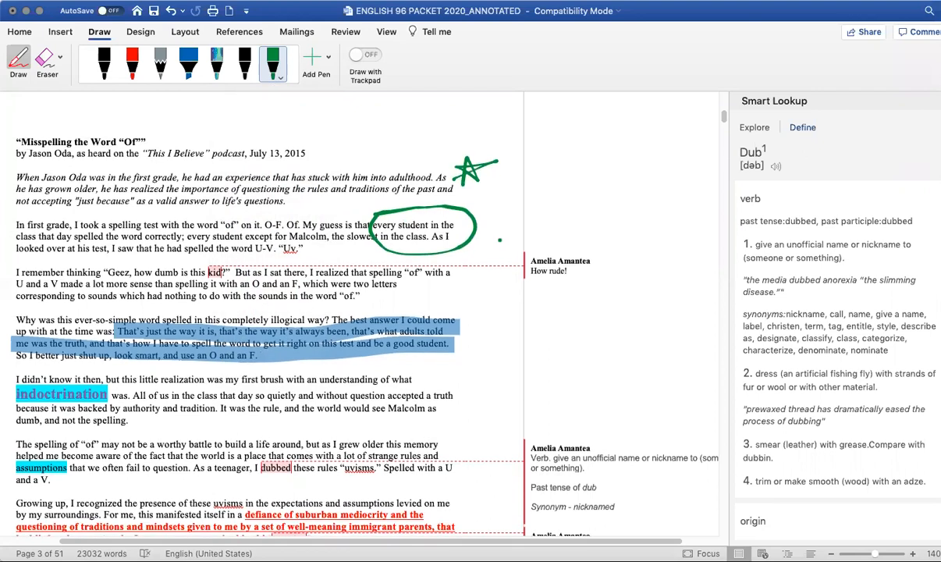
{"action": "mouse_move", "coordinate": [468, 361]}
{"action": "left_mouse_down"}
{"action": "mouse_move", "coordinate": [495, 354]}
{"action": "mouse_move", "coordinate": [512, 381]}
{"action": "mouse_move", "coordinate": [507, 360]}
{"action": "left_mouse_up"}
{"action": "left_click", "coordinate": [532, 351]}
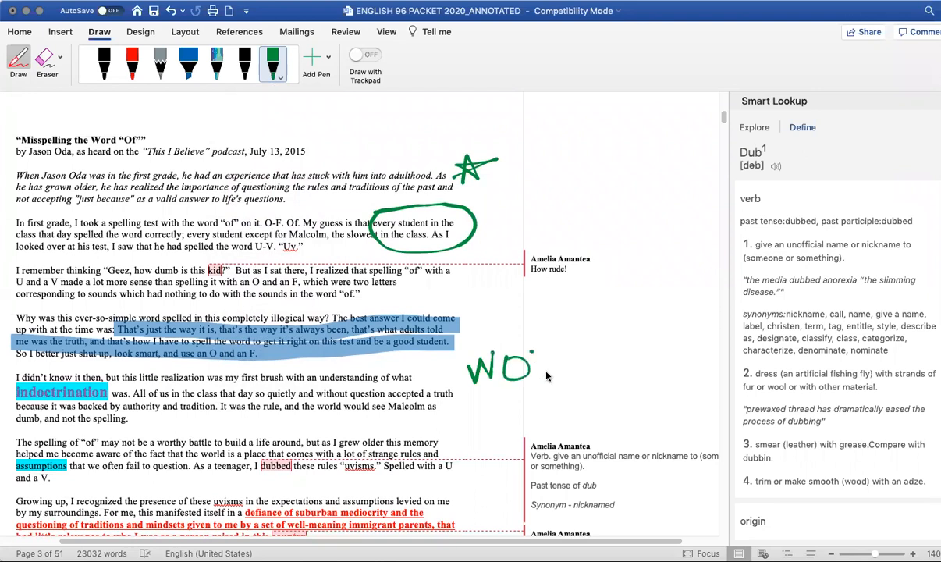
{"action": "left_click_drag", "start_coordinate": [577, 322], "coordinate": [578, 373]}
{"action": "left_click", "coordinate": [577, 382]}
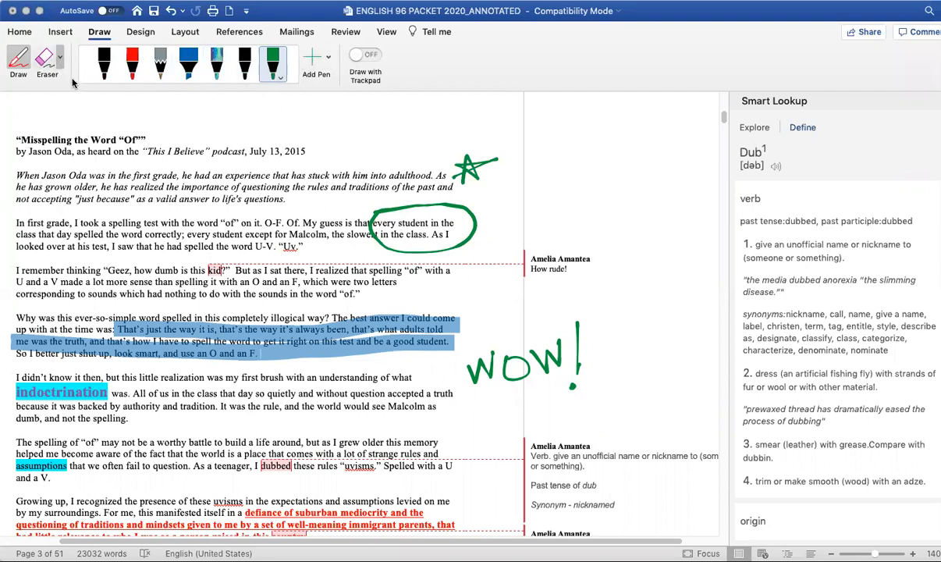
- Use the eraser to remove the 'WOW!' note, the green circle and the blue highlighter marks
{"action": "left_click", "coordinate": [48, 62]}
{"action": "mouse_move", "coordinate": [517, 362]}
{"action": "left_mouse_down"}
{"action": "mouse_move", "coordinate": [499, 352]}
{"action": "mouse_move", "coordinate": [569, 377]}
{"action": "left_mouse_up"}
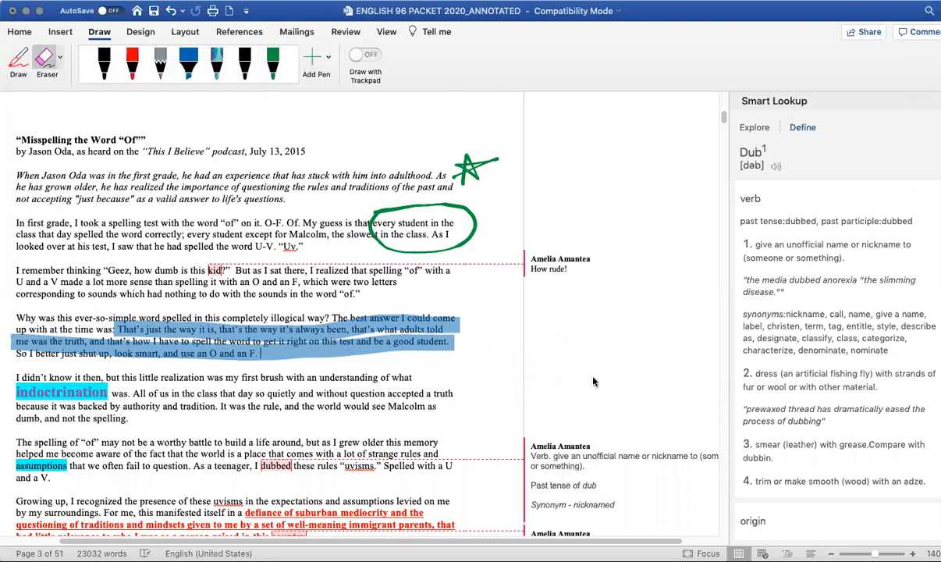
{"action": "left_click_drag", "start_coordinate": [386, 223], "coordinate": [443, 244]}
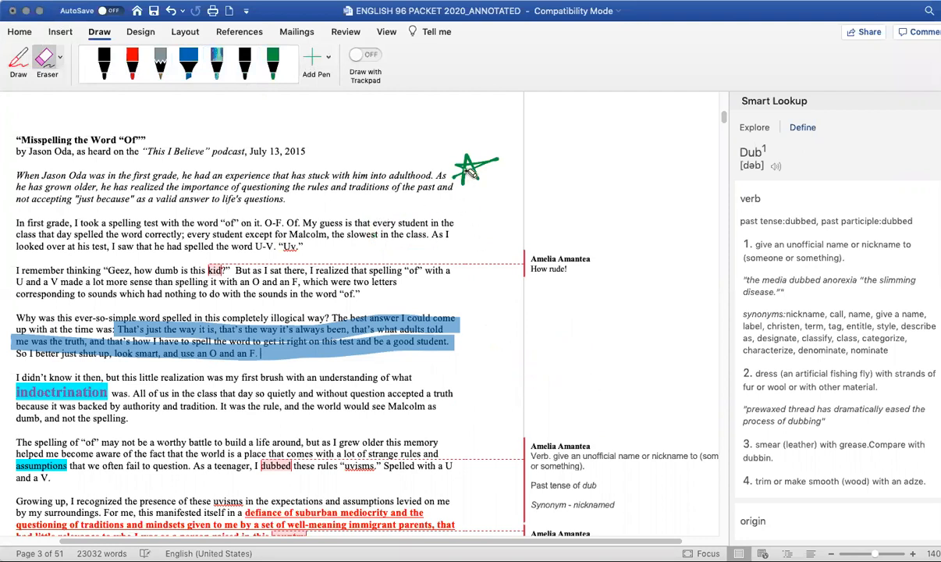
{"action": "left_click_drag", "start_coordinate": [207, 312], "coordinate": [234, 343]}
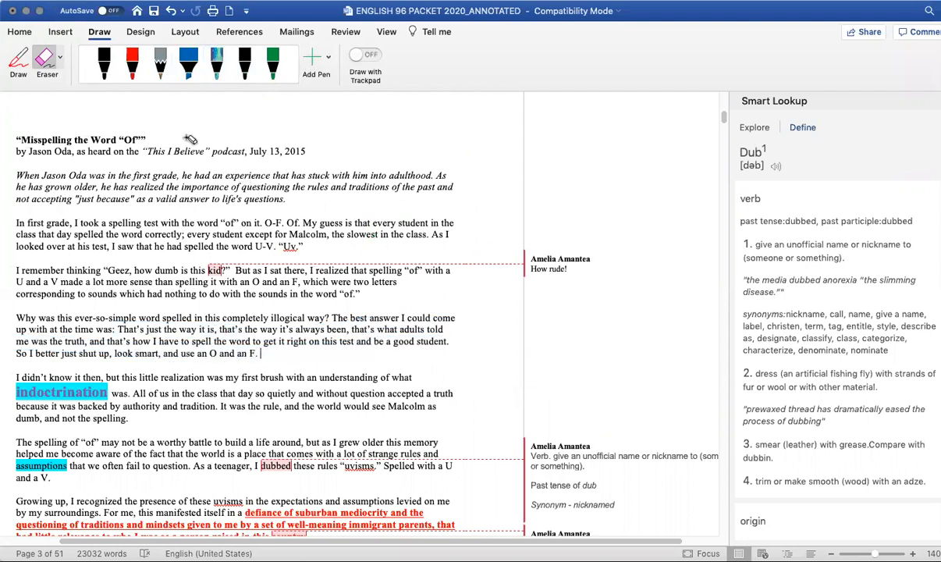
{"action": "left_click", "coordinate": [52, 69]}
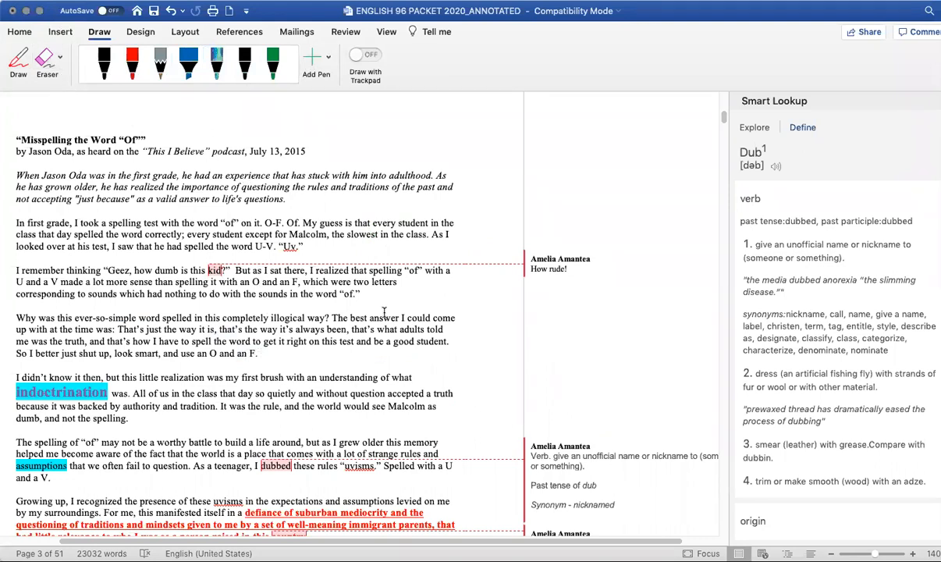
- Undo the erasures to bring back the ink markings
{"action": "key", "text": "super+z"}
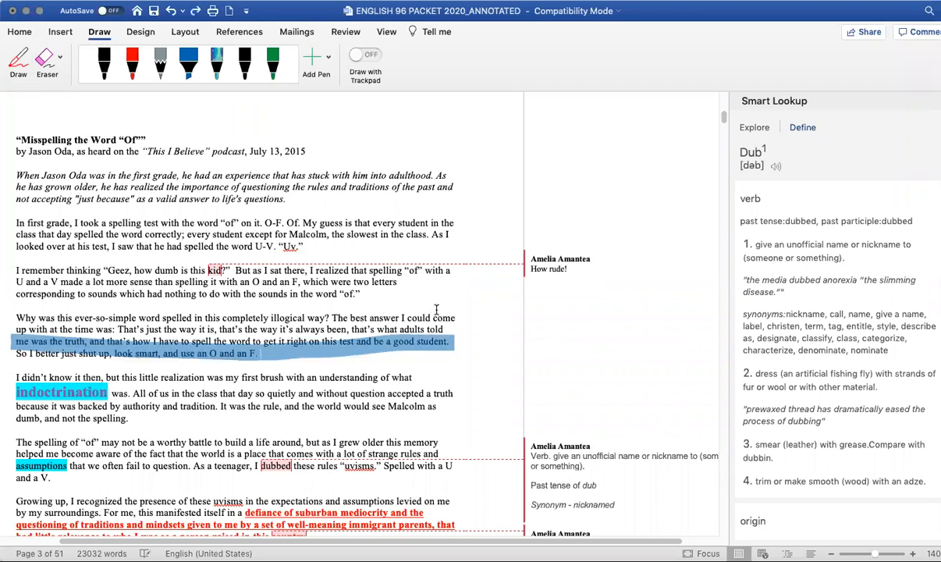
{"action": "key", "text": "super+z"}
{"action": "key", "text": "super+z"}
{"action": "key", "text": "super+z"}
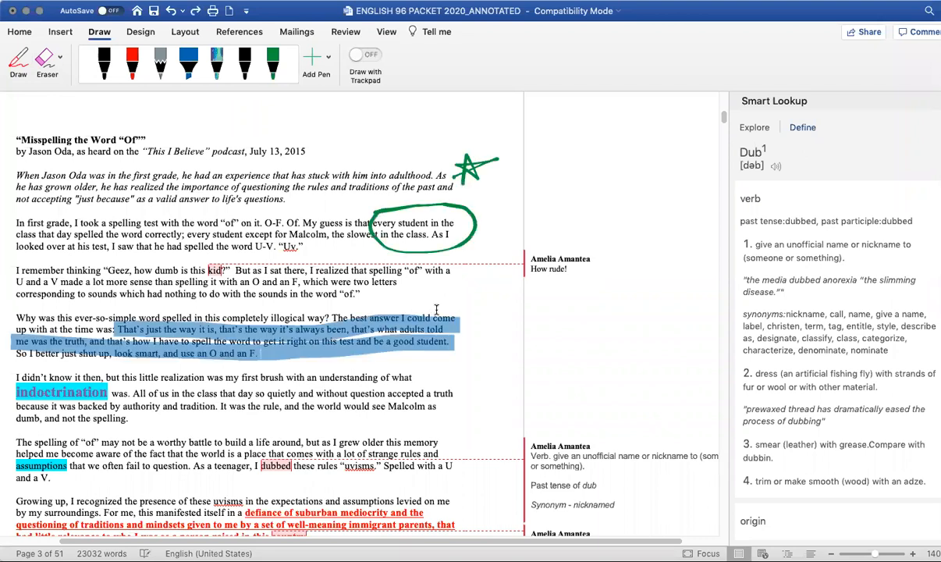
{"action": "key", "text": "super+z"}
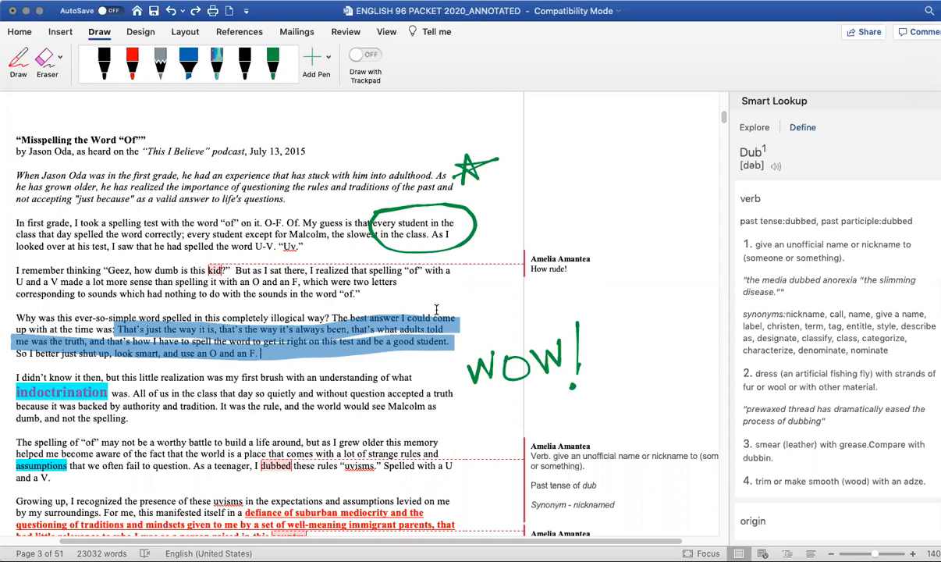
- Change the 'How rude!' comment's text to 'LOL! This is funny!'
{"action": "scroll", "coordinate": [468, 336], "scroll_direction": "down", "scroll_amount": 3}
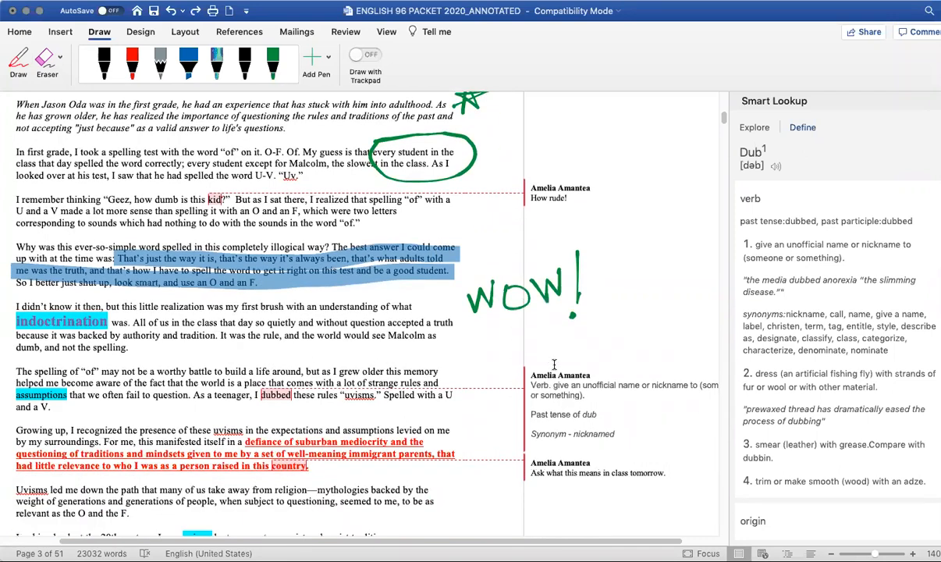
{"action": "left_click", "coordinate": [560, 389]}
{"action": "scroll", "coordinate": [559, 386], "scroll_direction": "down", "scroll_amount": 1}
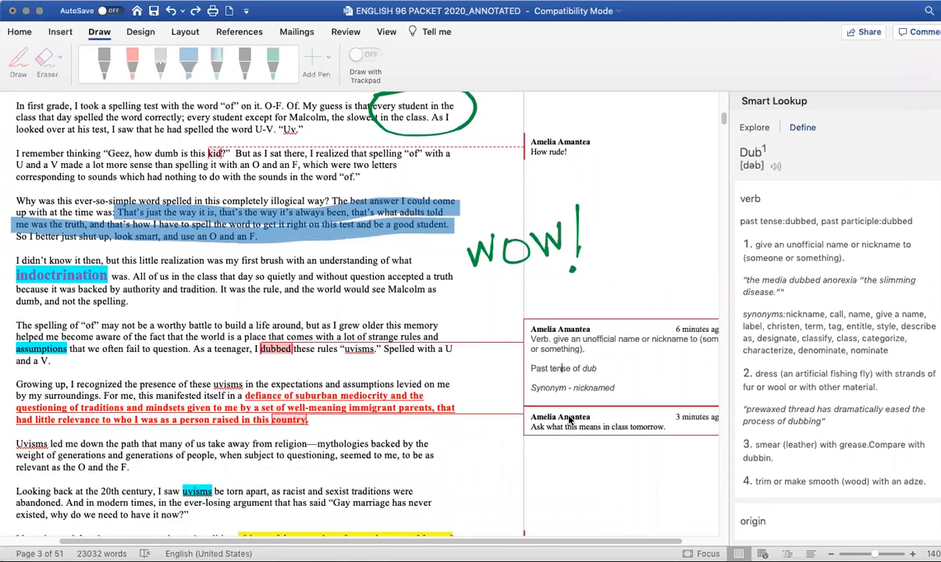
{"action": "left_click", "coordinate": [550, 148]}
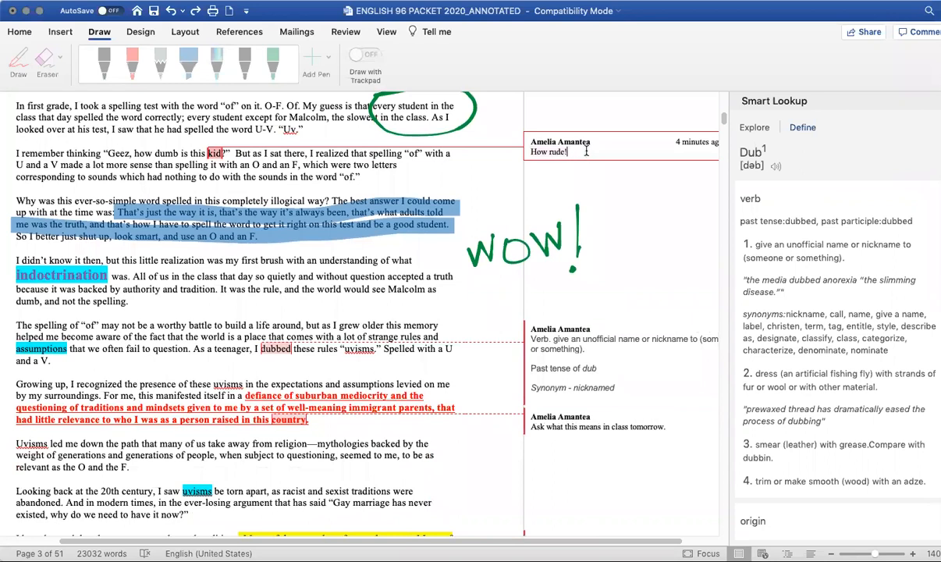
{"action": "triple_click", "coordinate": [586, 148]}
{"action": "type", "text": "LOL! This is funny!"}
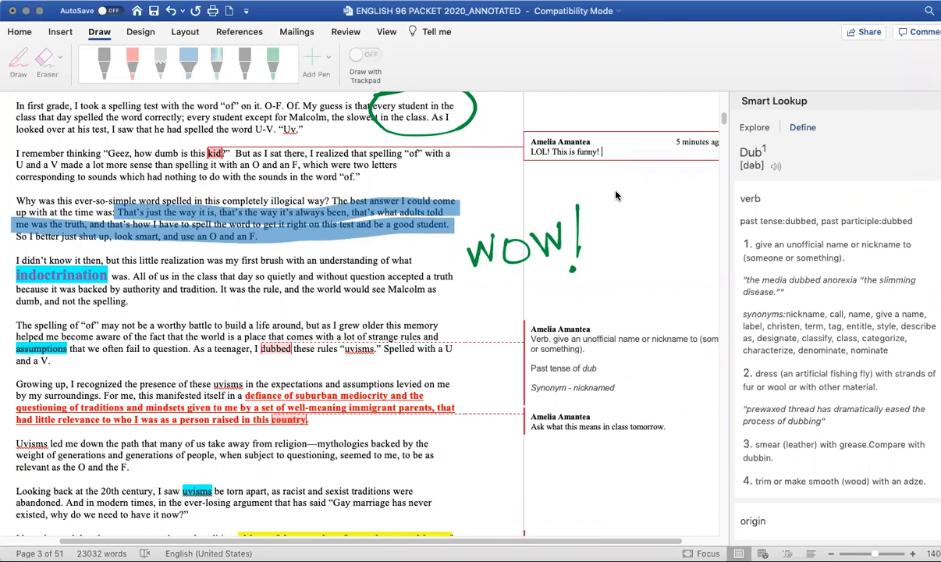
- Delete the comment attached to the word 'kid'
{"action": "triple_click", "coordinate": [611, 153]}
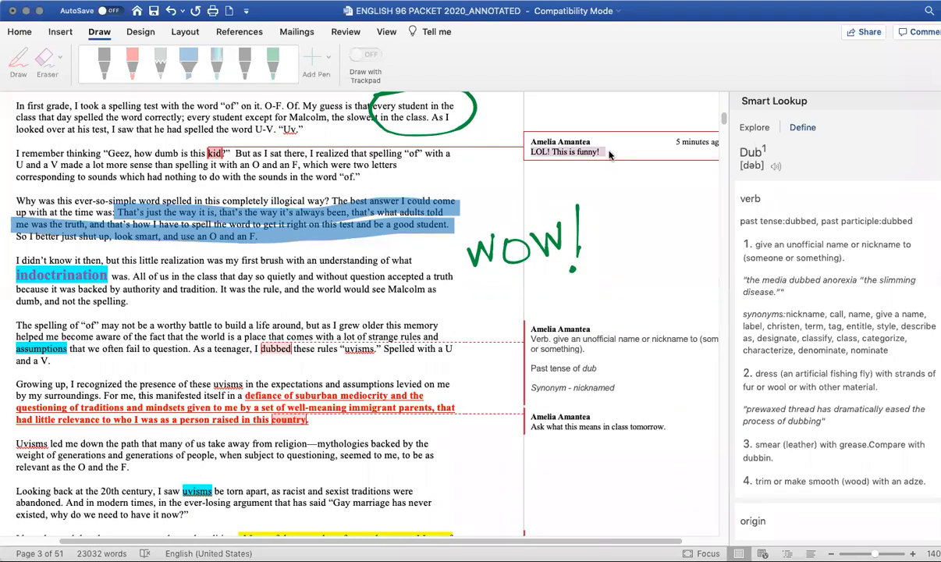
{"action": "right_click", "coordinate": [613, 152]}
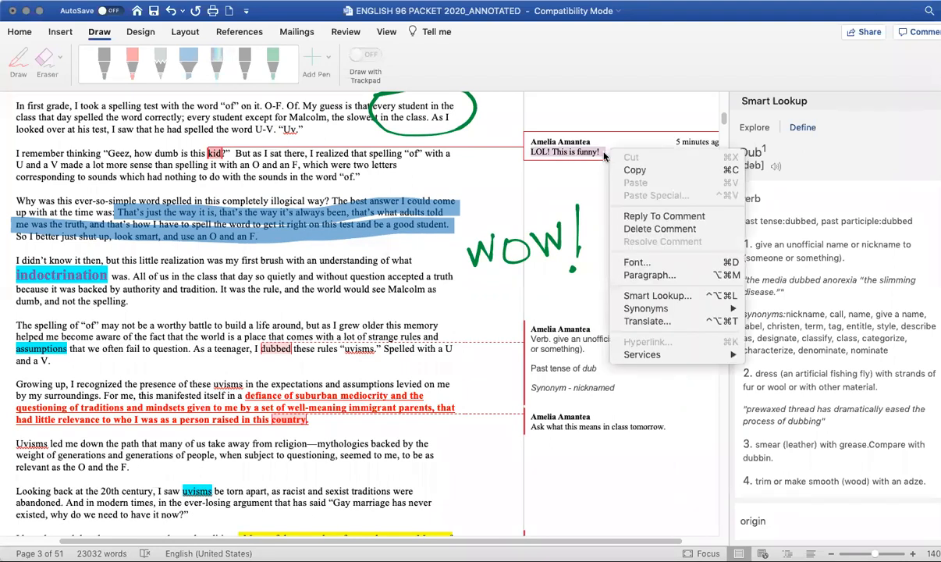
{"action": "left_click", "coordinate": [655, 234]}
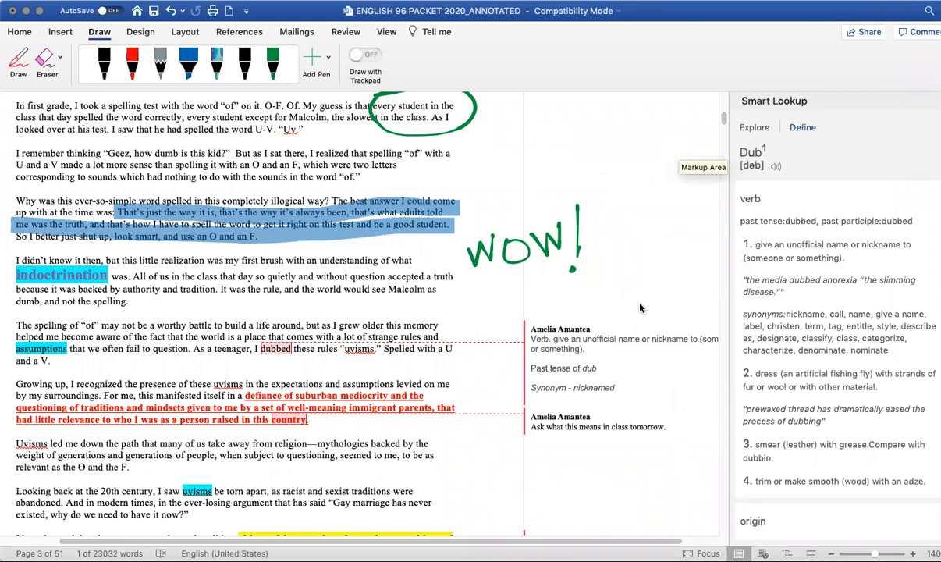
- Reply to the 'Ask what this means in class tomorrow.' comment with 'It means…..'
{"action": "right_click", "coordinate": [574, 400]}
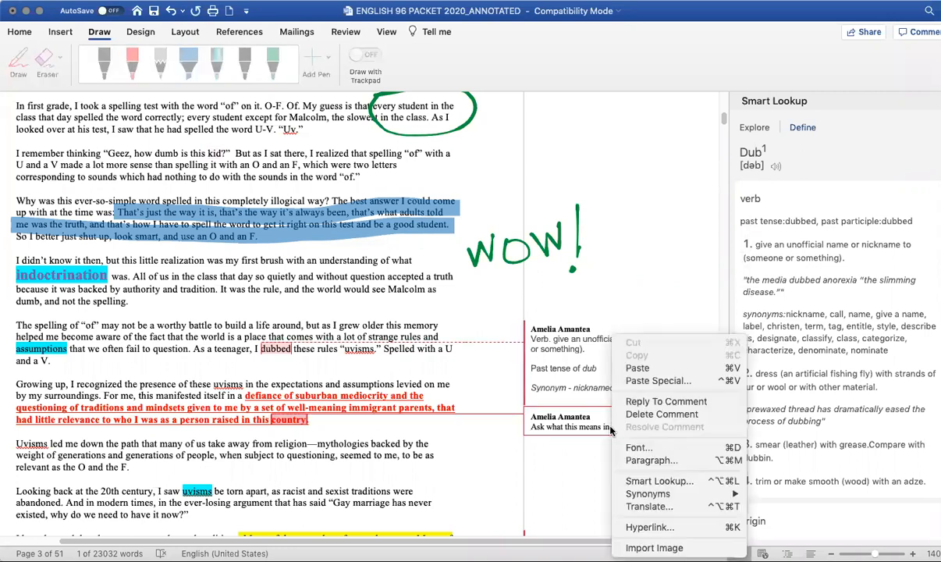
{"action": "left_click", "coordinate": [666, 401]}
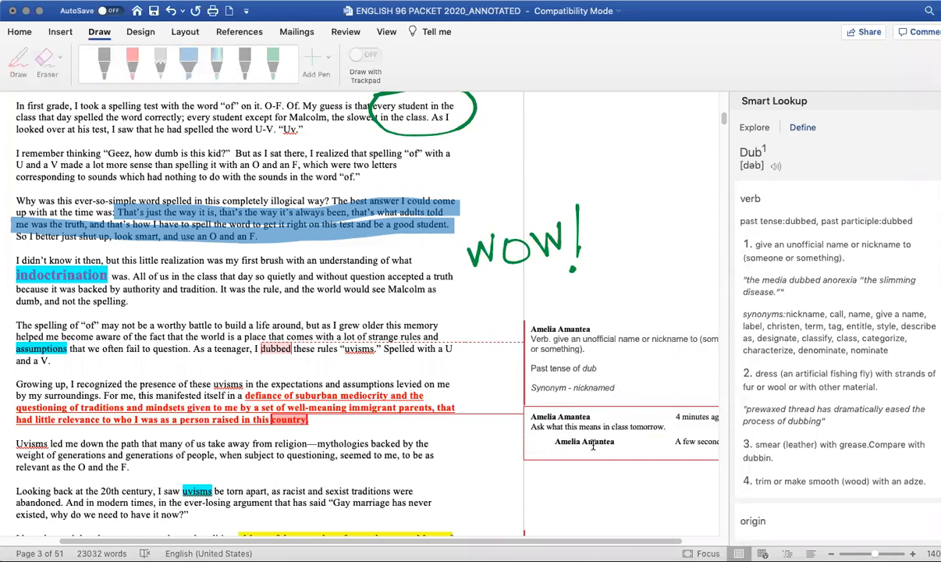
{"action": "type", "text": "means....."}
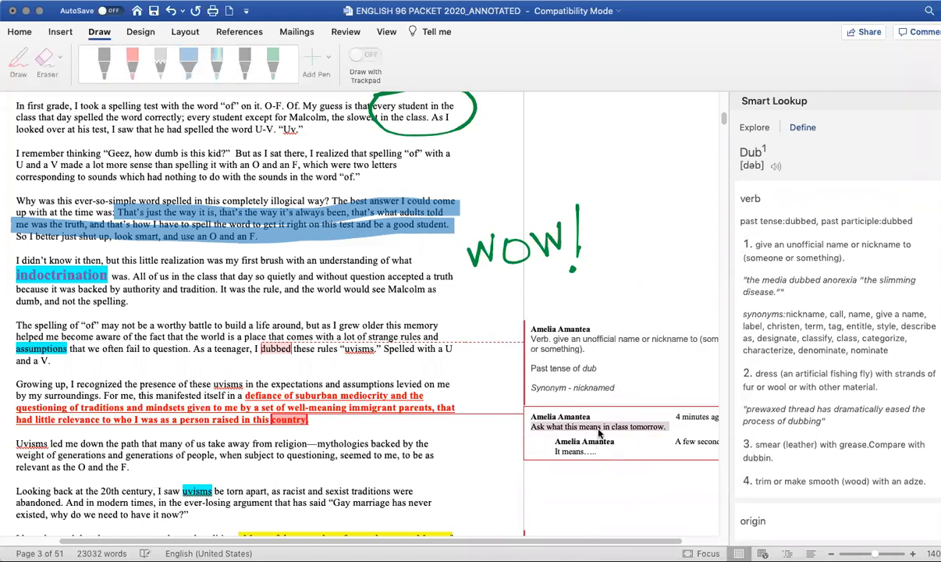
- Select the 'Ask what this means in class tomorrow.' comment text and adjust its font size up and down
{"action": "right_click", "coordinate": [638, 433]}
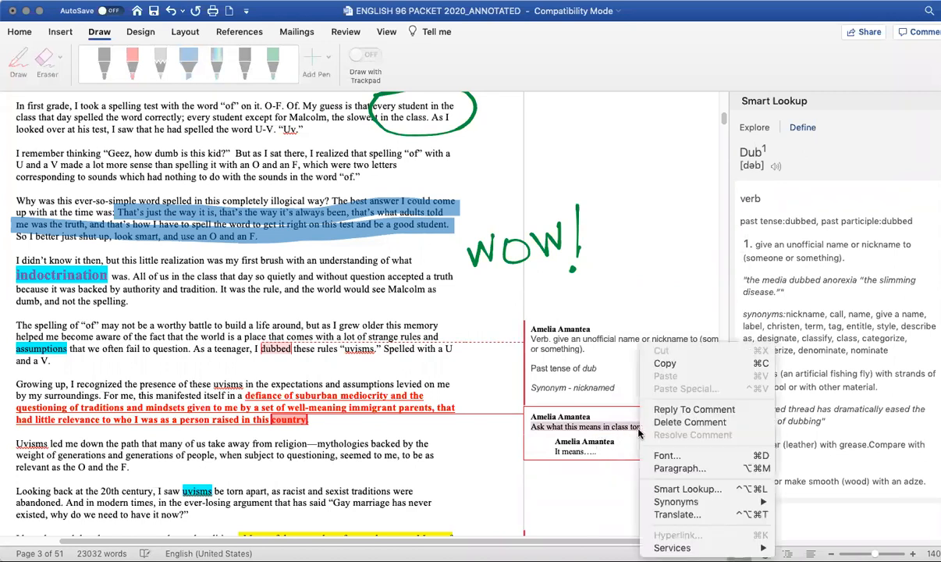
{"action": "left_click", "coordinate": [610, 487]}
{"action": "left_click", "coordinate": [544, 427]}
{"action": "triple_click", "coordinate": [535, 427]}
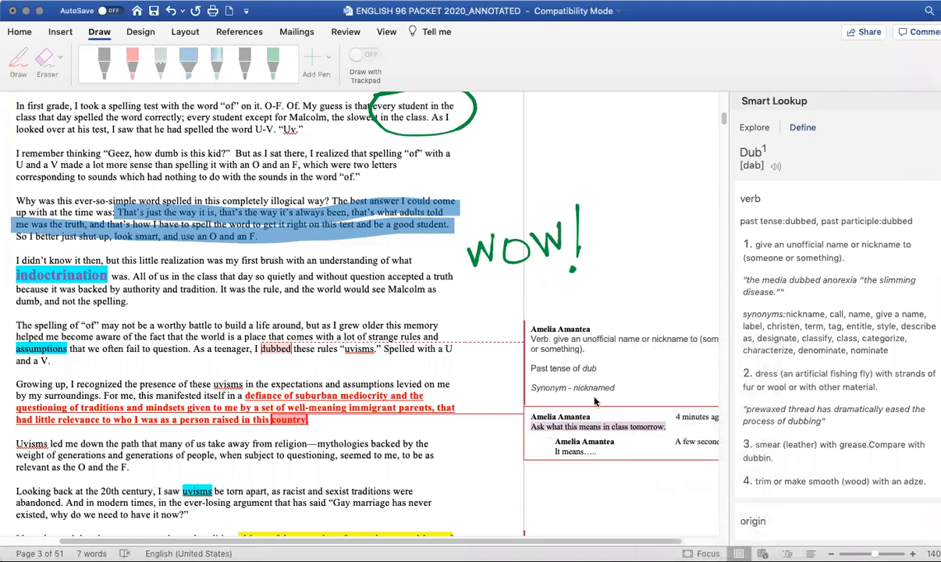
{"action": "left_click", "coordinate": [20, 32]}
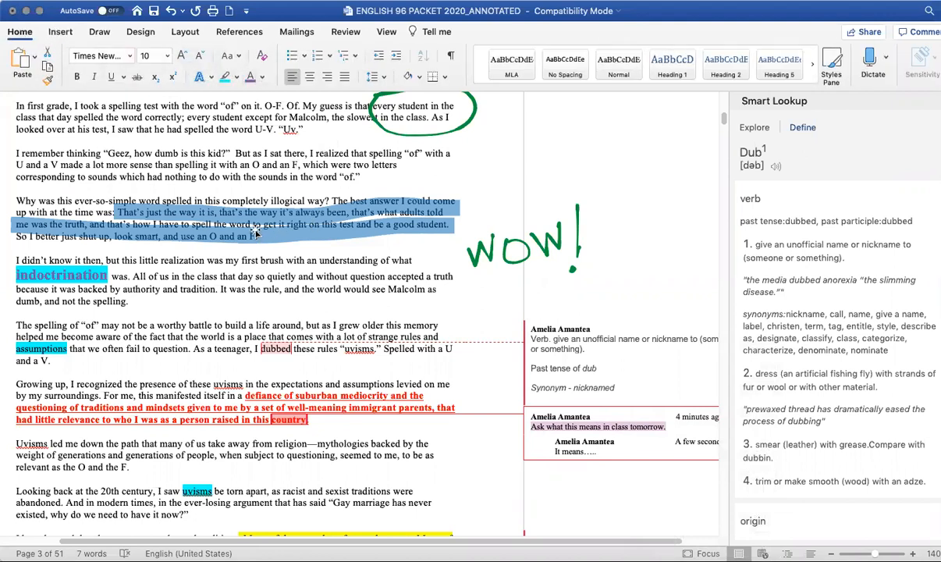
{"action": "left_click", "coordinate": [181, 55]}
{"action": "left_click", "coordinate": [199, 57]}
{"action": "left_click", "coordinate": [182, 57]}
{"action": "left_click", "coordinate": [198, 57]}
{"action": "left_click", "coordinate": [199, 57]}
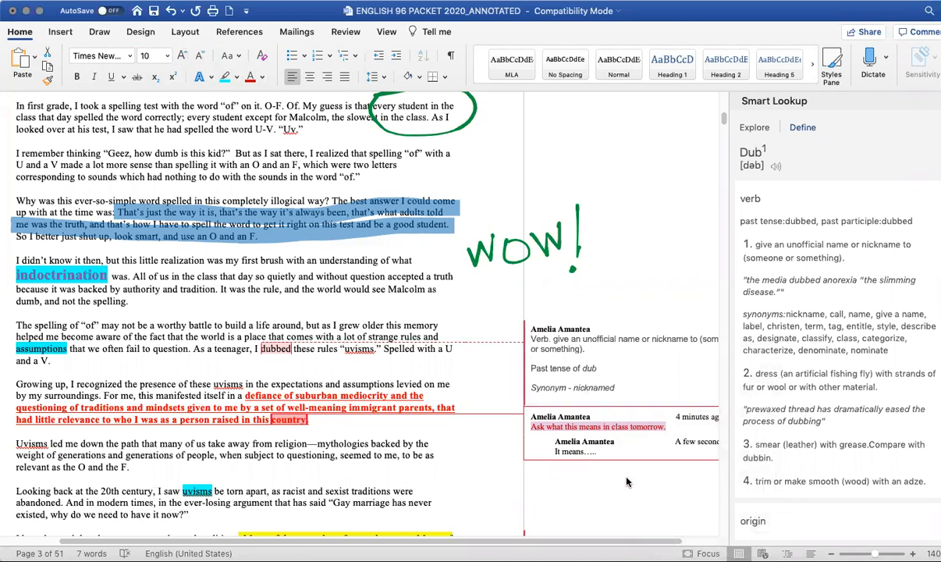
- Select all text of the 'dub' definition comment and colour it green
{"action": "left_click", "coordinate": [616, 370]}
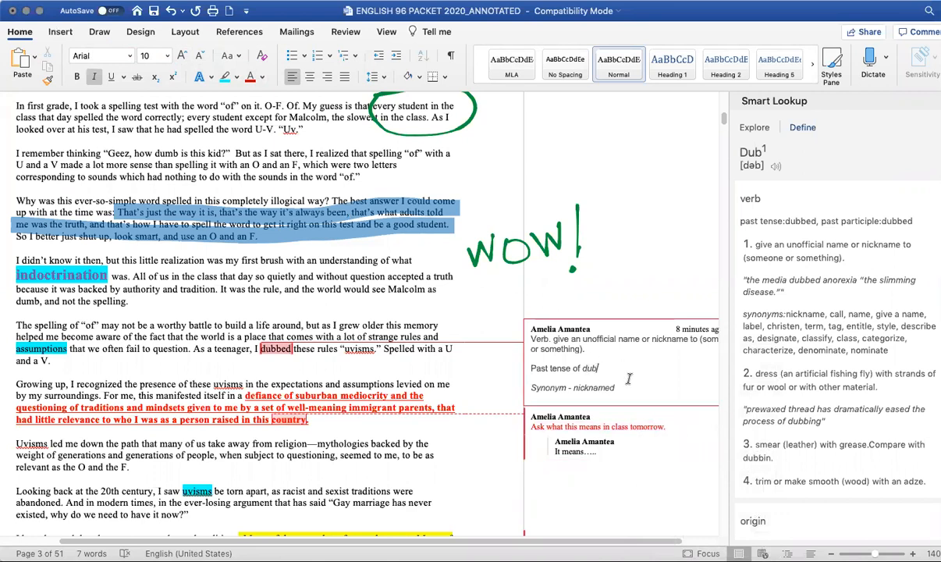
{"action": "left_click_drag", "start_coordinate": [614, 388], "coordinate": [530, 387]}
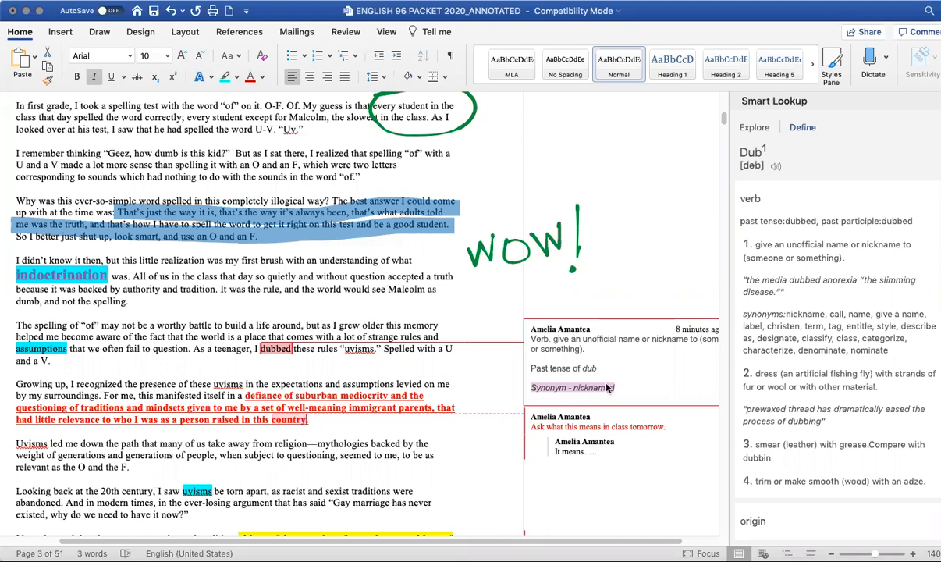
{"action": "double_click", "coordinate": [590, 368]}
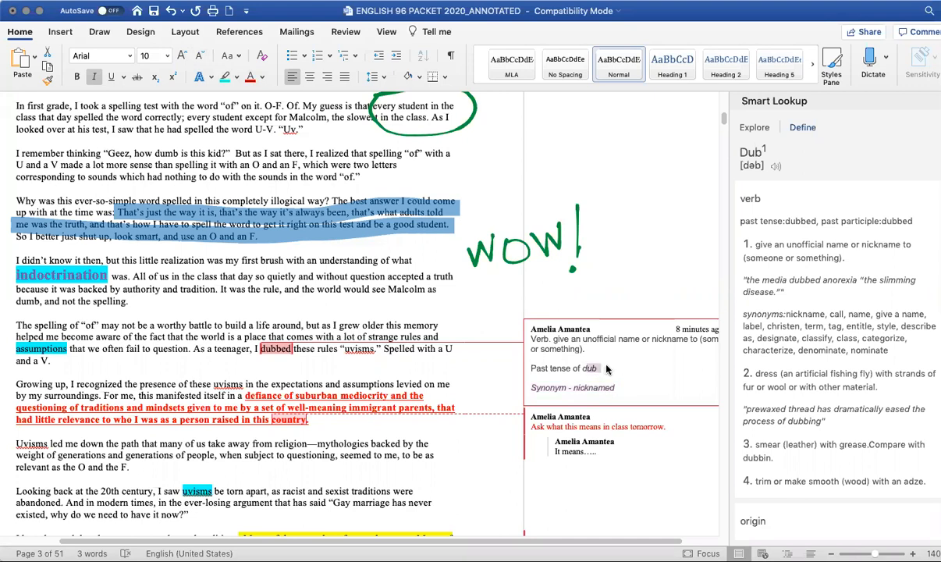
{"action": "key", "text": "super+a"}
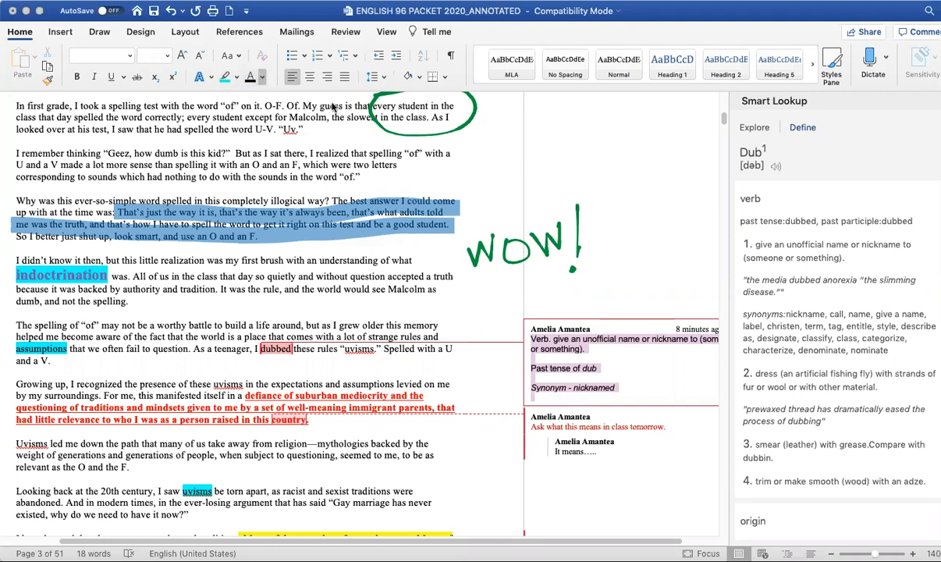
{"action": "left_click", "coordinate": [317, 235]}
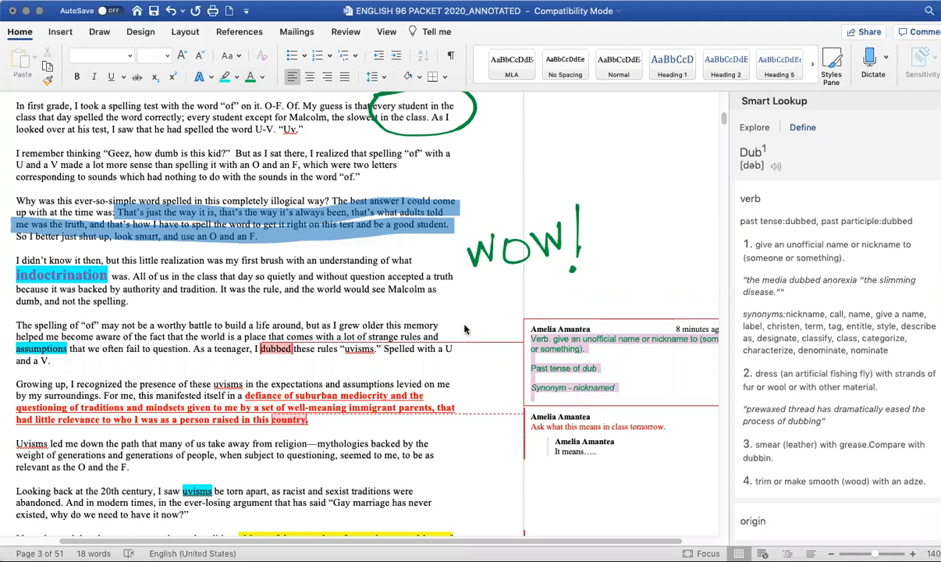
{"action": "left_click", "coordinate": [76, 78]}
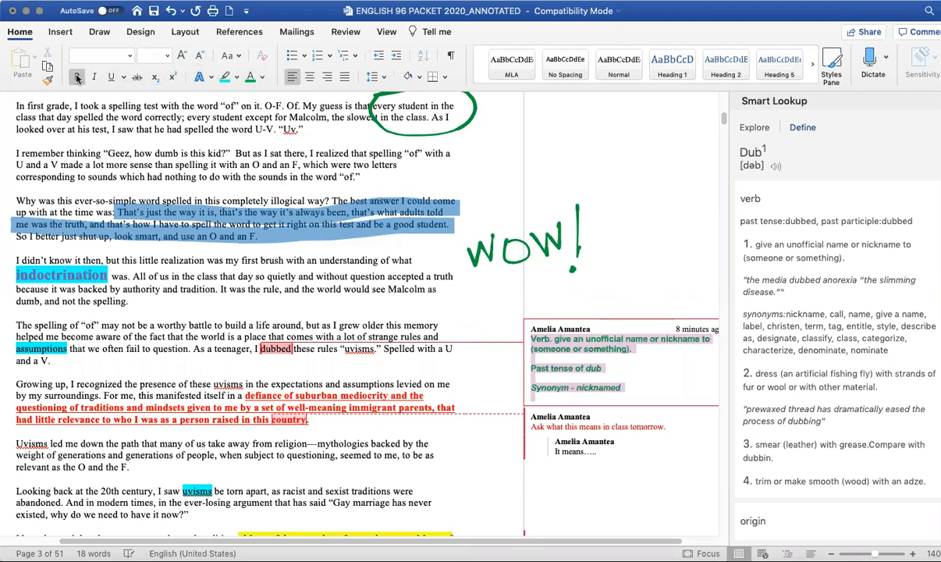
{"action": "left_click", "coordinate": [94, 77]}
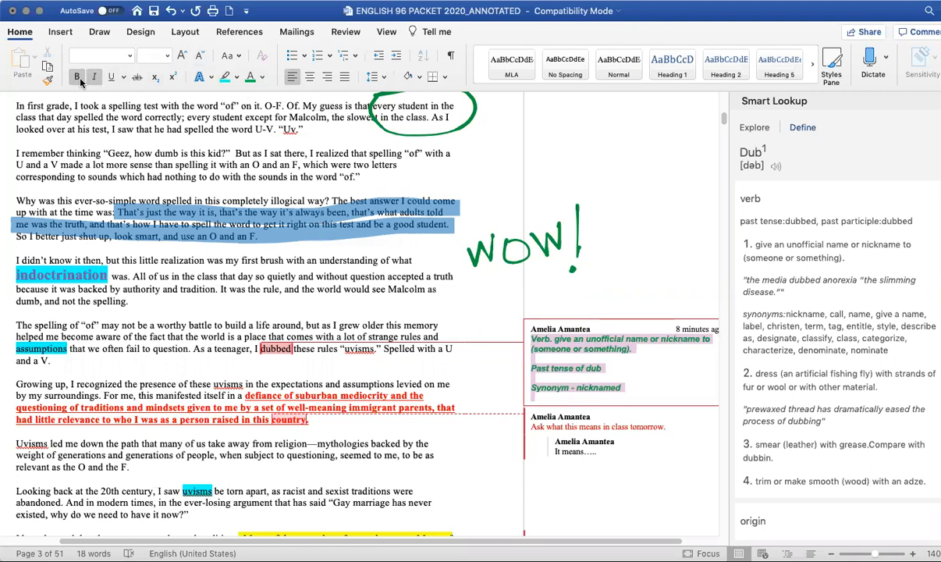
{"action": "left_click", "coordinate": [78, 79]}
{"action": "left_click", "coordinate": [95, 79]}
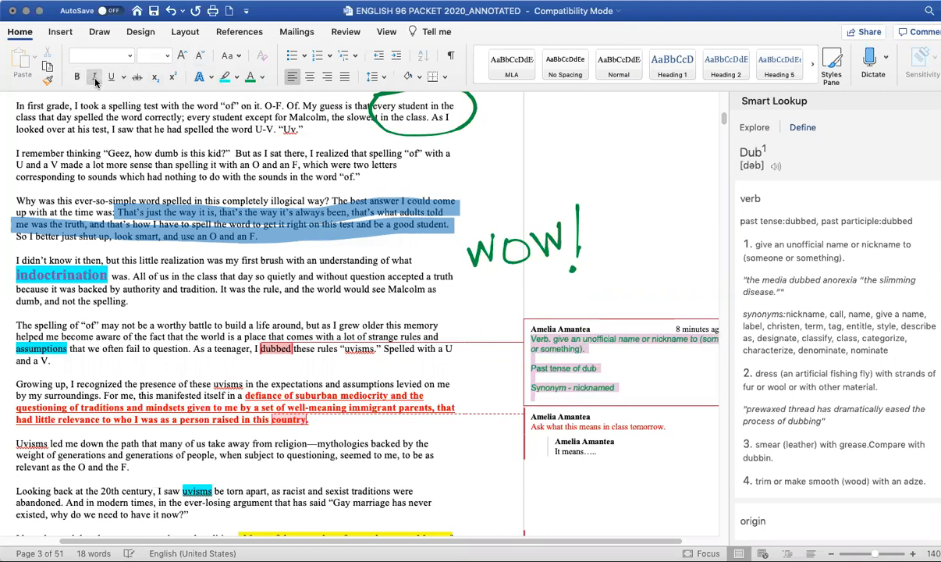
- Set the 'dub' definition comment's font to Chalkduster and change its font size
{"action": "left_click", "coordinate": [129, 60]}
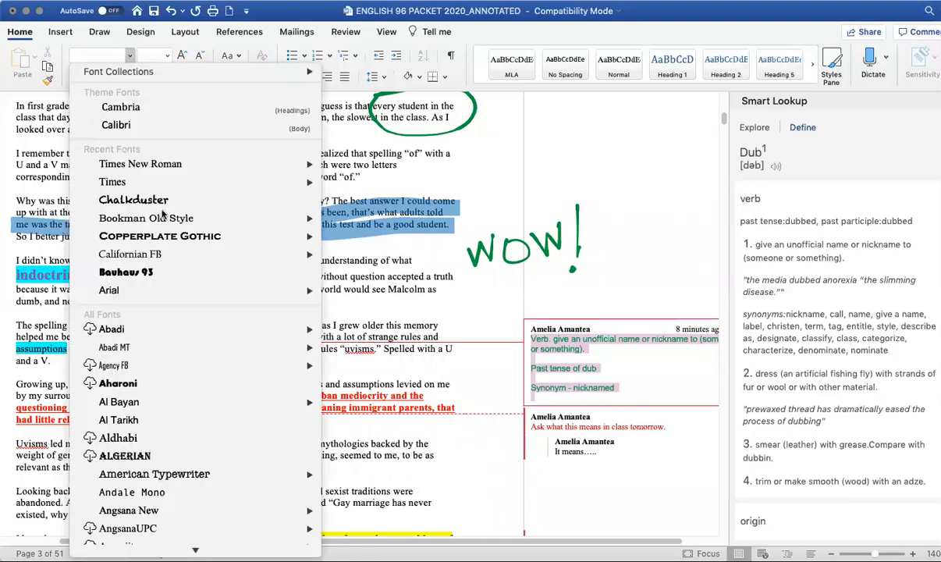
{"action": "left_click", "coordinate": [133, 200]}
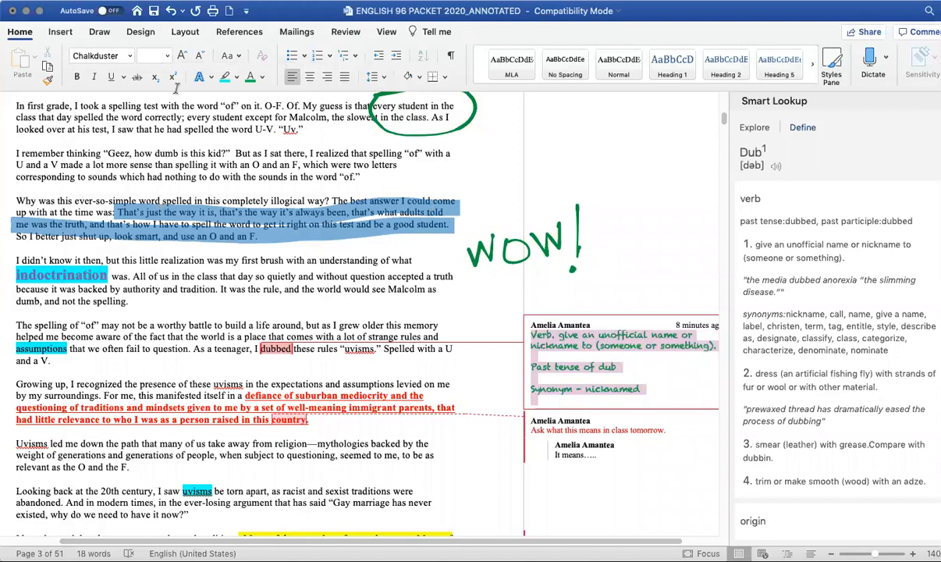
{"action": "left_click", "coordinate": [165, 55]}
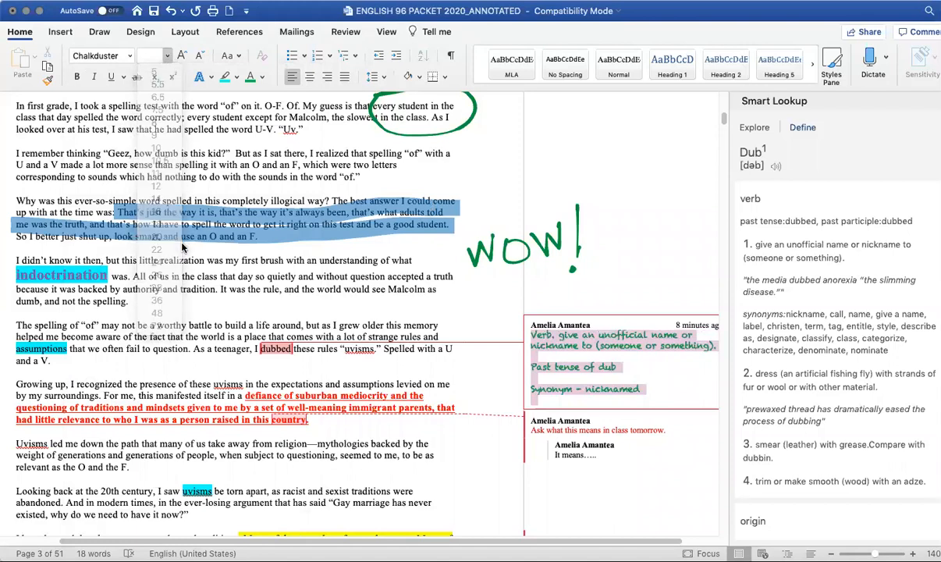
{"action": "left_click", "coordinate": [171, 241]}
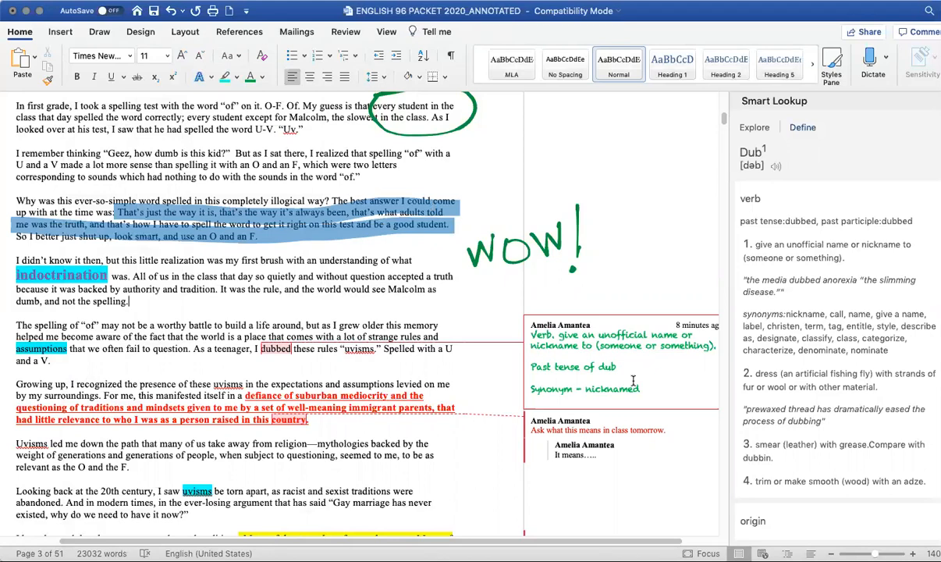
{"action": "scroll", "coordinate": [587, 416], "scroll_direction": "down", "scroll_amount": 1}
{"action": "scroll", "coordinate": [587, 416], "scroll_direction": "down", "scroll_amount": 3}
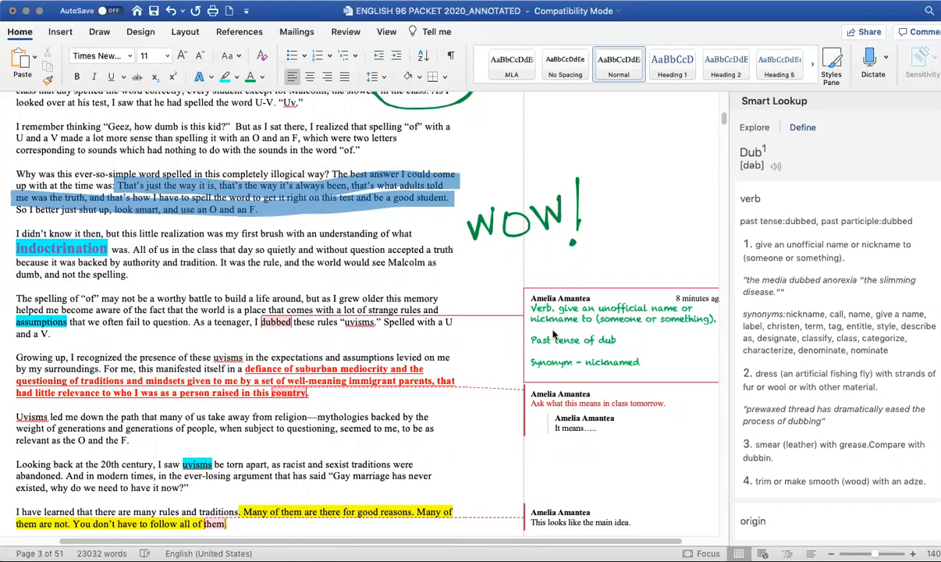
{"action": "scroll", "coordinate": [512, 349], "scroll_direction": "down", "scroll_amount": 5}
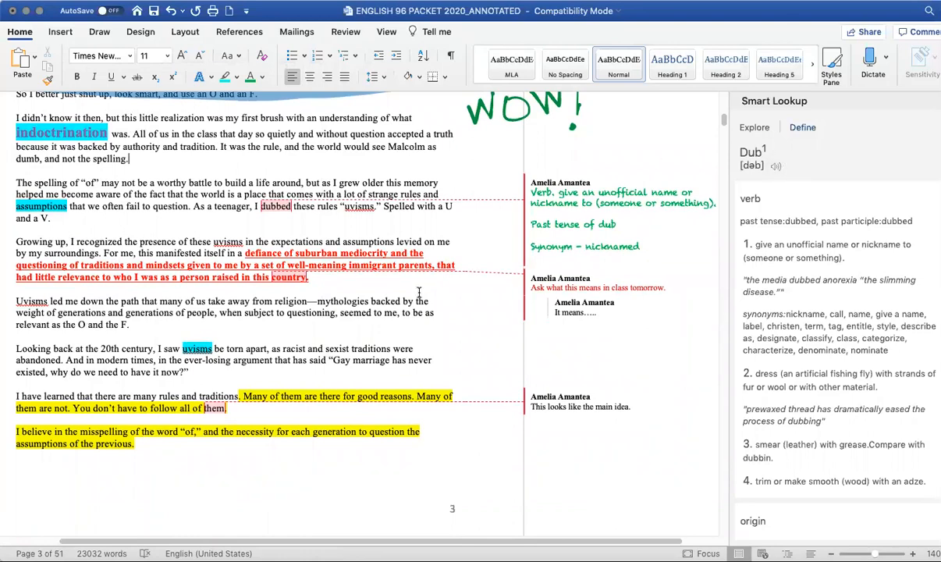
{"action": "scroll", "coordinate": [415, 337], "scroll_direction": "up", "scroll_amount": 15}
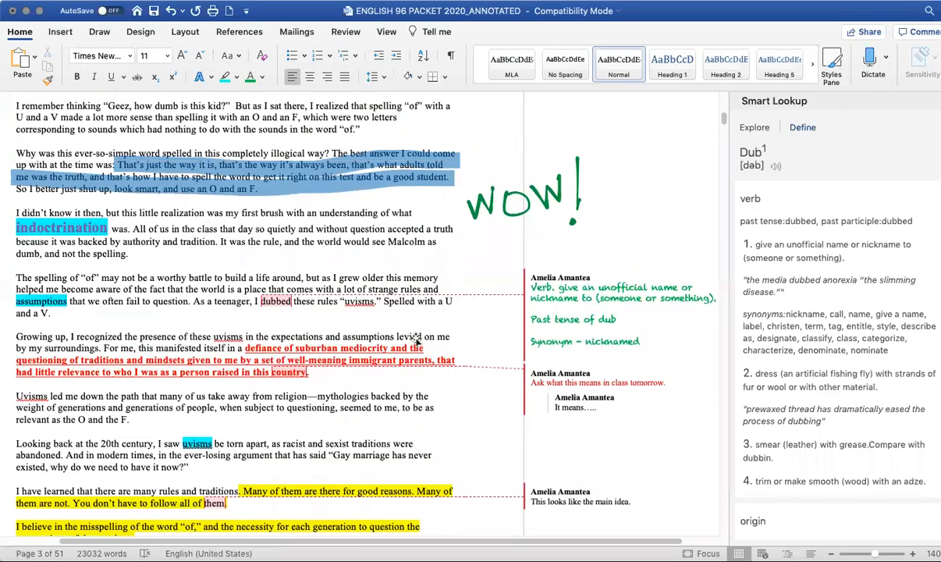